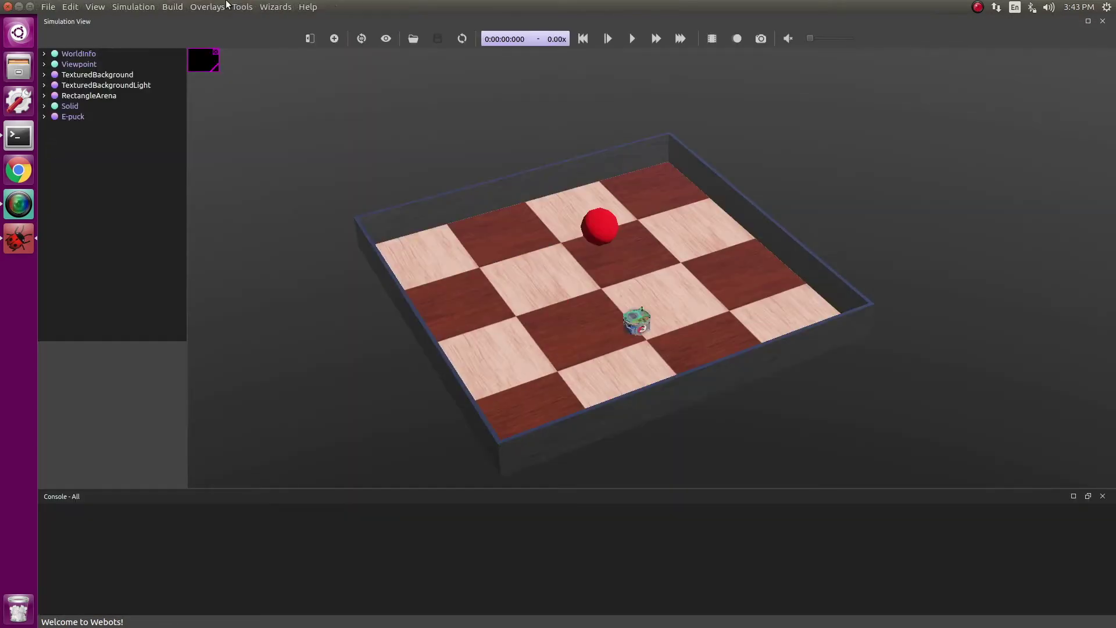
Step: Create a new project directory through the Wizards menu with default world settings
{"action": "left_click", "coordinate": [268, 7]}
{"action": "left_click", "coordinate": [318, 20]}
{"action": "left_click", "coordinate": [689, 406]}
{"action": "type", "text": "_test_world"}
{"action": "key", "text": "Return"}
{"action": "left_click", "coordinate": [686, 416]}
Step: Add a GCtronic E-puck robot node and open its e-puck_avoid_obstacles controller source
{"action": "left_click", "coordinate": [333, 39]}
{"action": "key", "text": "Down"}
{"action": "key", "text": "Down"}
{"action": "key", "text": "Down"}
{"action": "key", "text": "Right"}
{"action": "key", "text": "Down"}
{"action": "key", "text": "Down"}
{"action": "key", "text": "Down"}
{"action": "key", "text": "Right"}
{"action": "key", "text": "Down"}
{"action": "key", "text": "Down"}
{"action": "key", "text": "Down"}
{"action": "key", "text": "Right"}
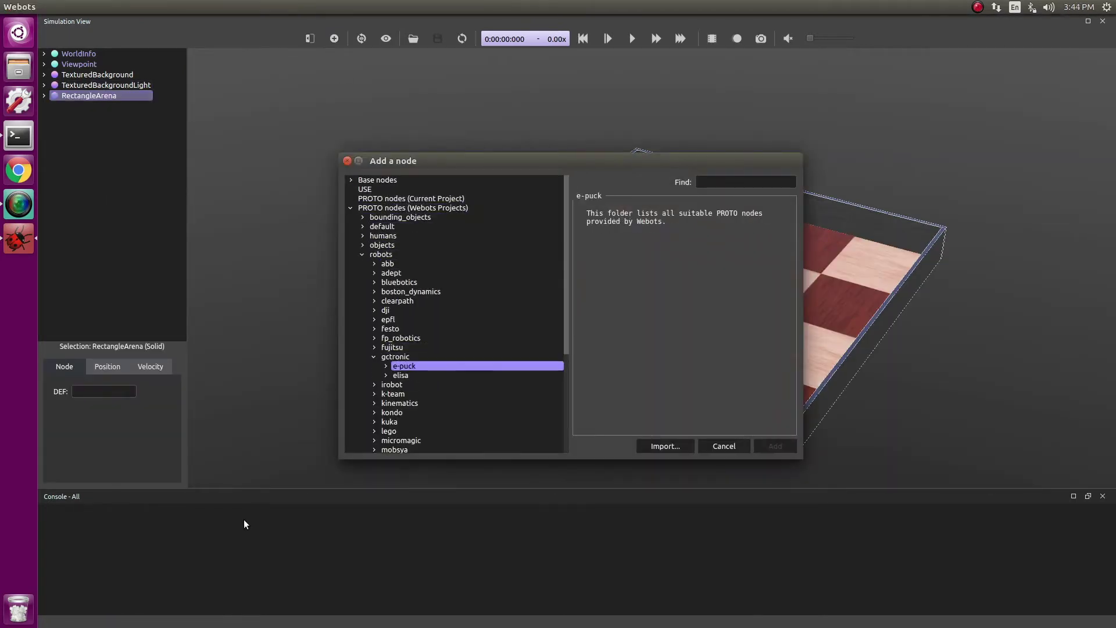
{"action": "key", "text": "Down"}
{"action": "key", "text": "Right"}
{"action": "key", "text": "Down"}
{"action": "key", "text": "Return"}
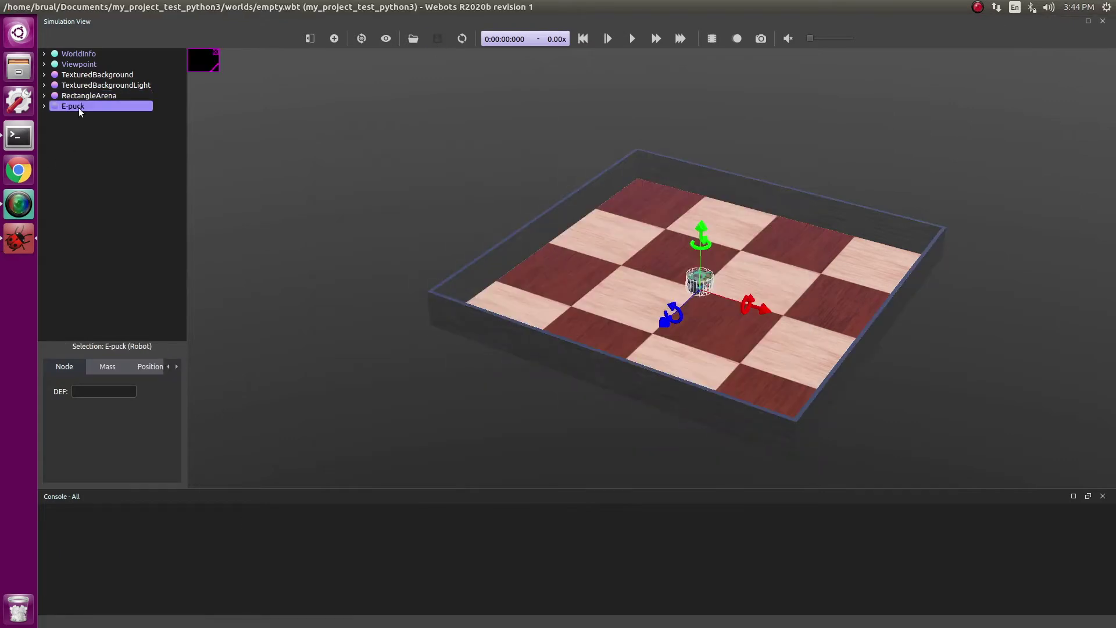
{"action": "key", "text": "Right"}
{"action": "key", "text": "Down"}
{"action": "key", "text": "Down"}
{"action": "key", "text": "Down"}
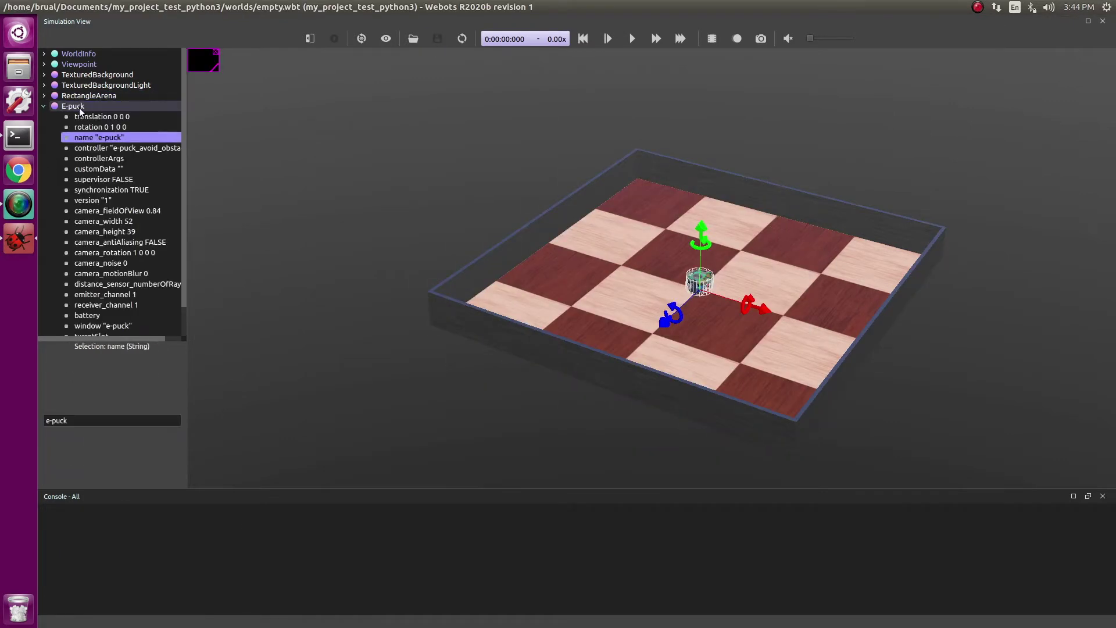
{"action": "key", "text": "Down"}
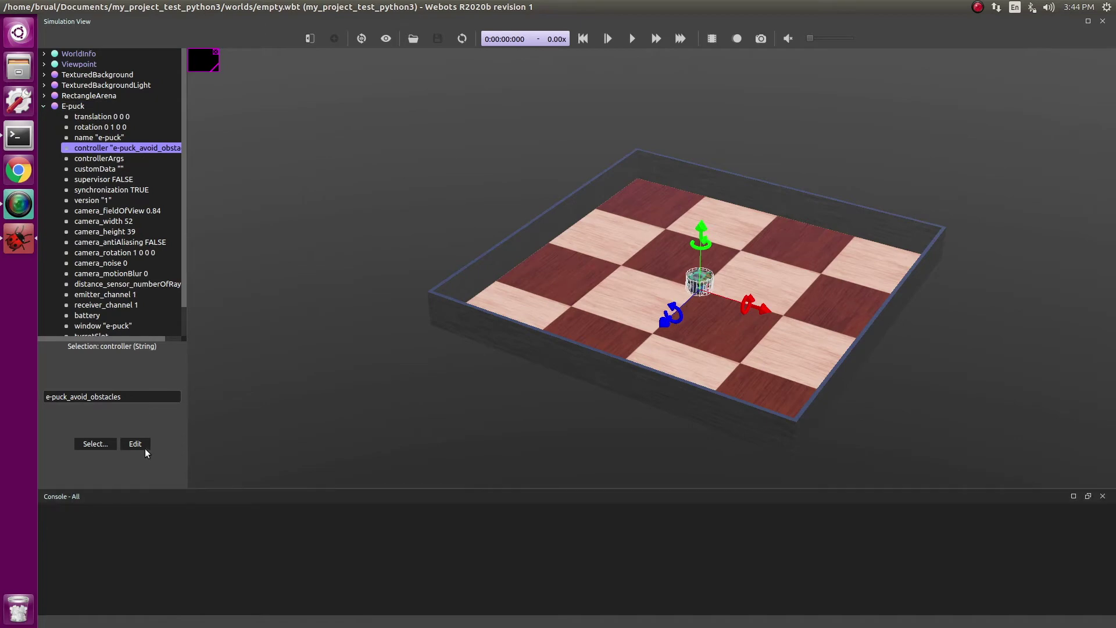
{"action": "left_click", "coordinate": [138, 446]}
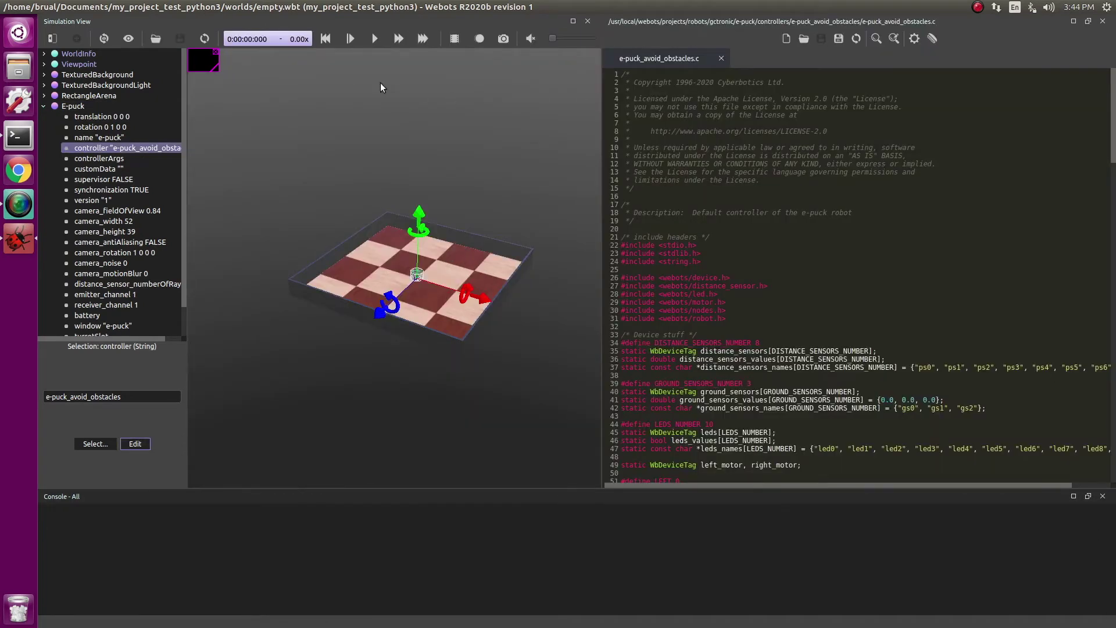
Step: Start a New Robot Controller wizard in Python named my_controller_test_python3, up to the summary page
{"action": "left_click", "coordinate": [275, 7]}
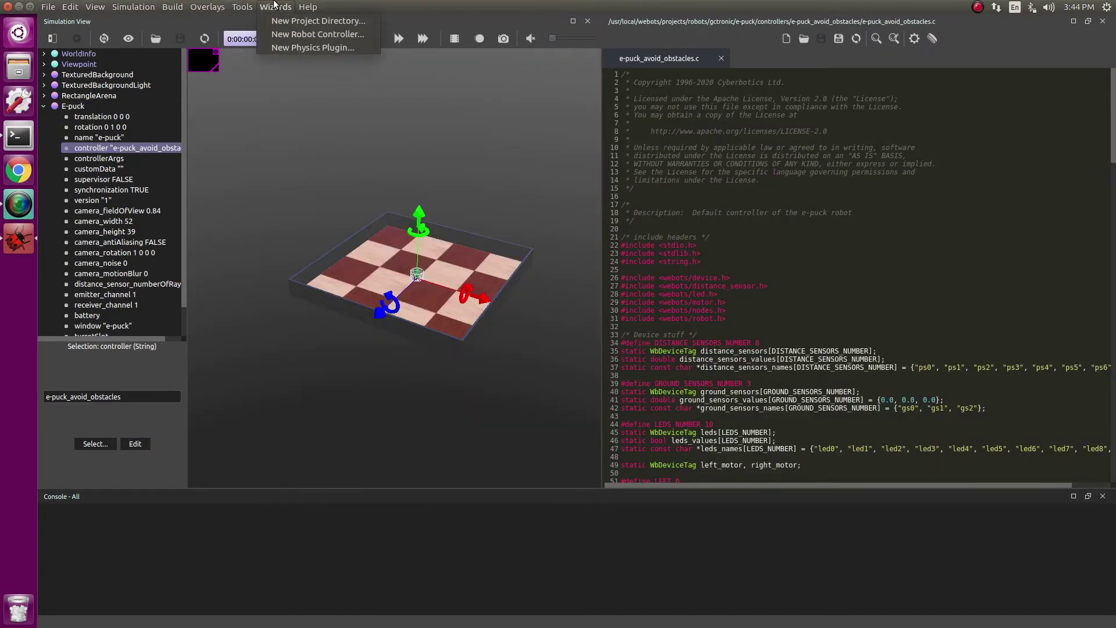
{"action": "left_click", "coordinate": [279, 34]}
{"action": "left_click", "coordinate": [689, 407]}
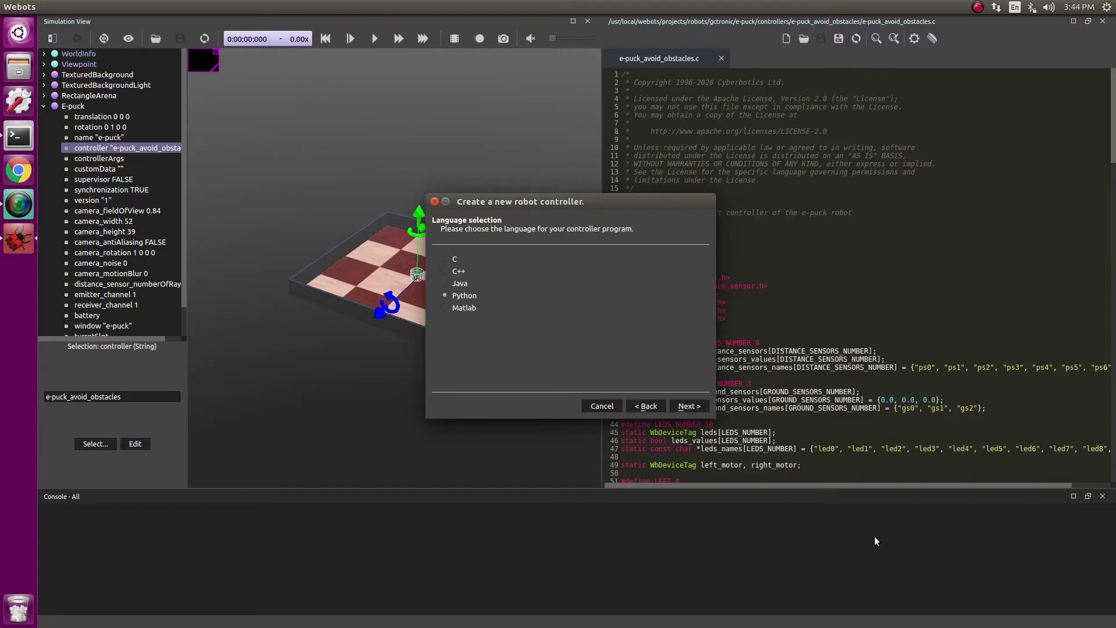
{"action": "left_click", "coordinate": [691, 407]}
{"action": "type", "text": "my_controller_"}
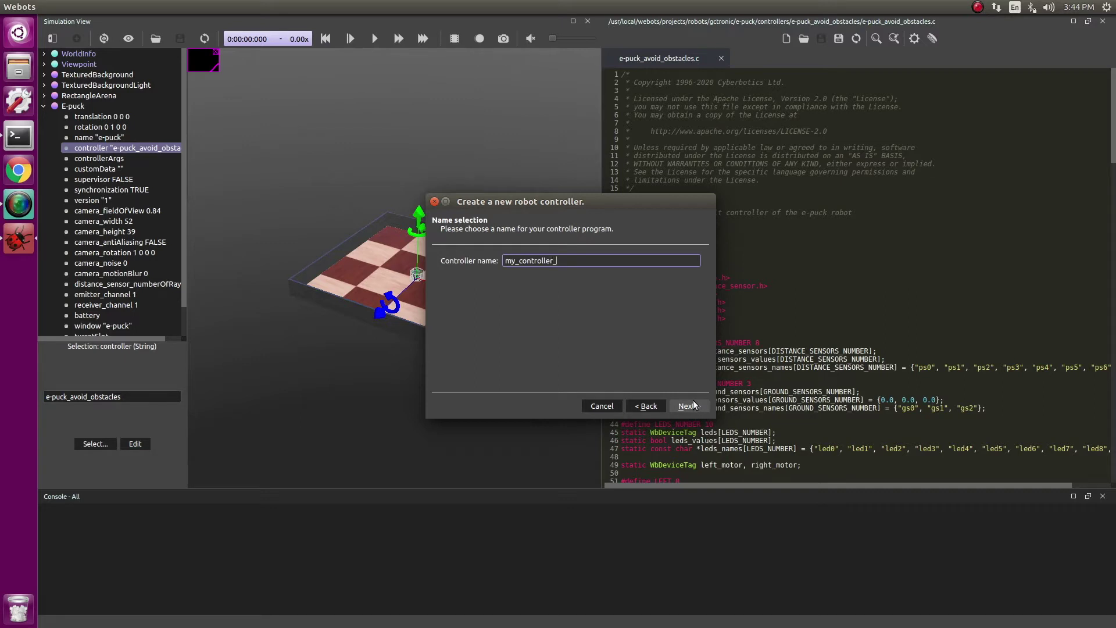
{"action": "type", "text": "test_python3"}
{"action": "left_click", "coordinate": [692, 404]}
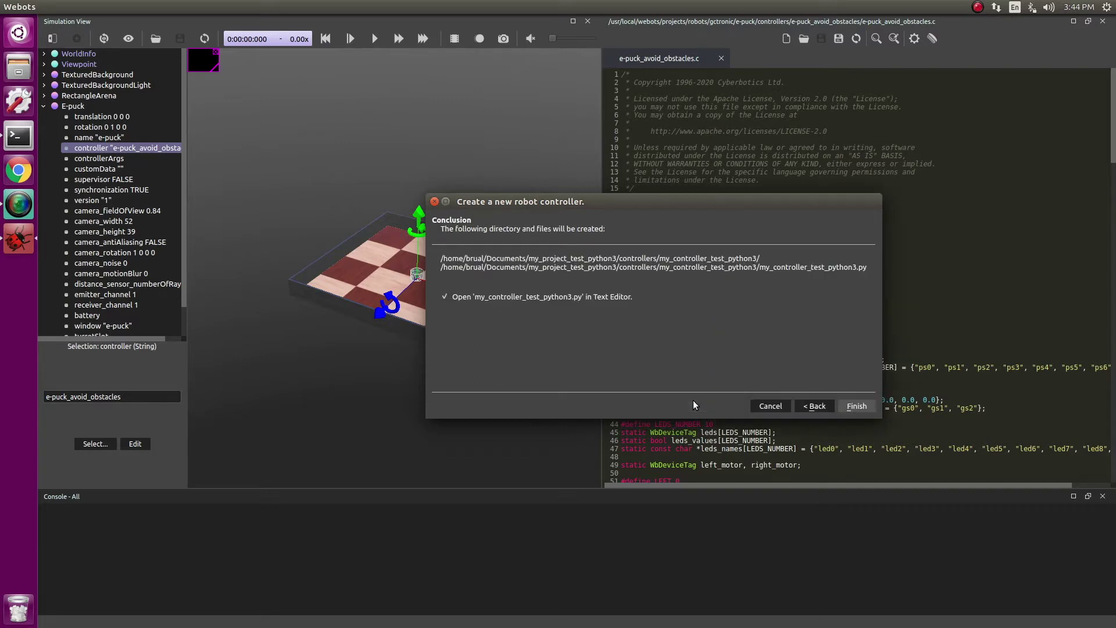
Step: Finish the wizard and add left_motor getMotor lines, copying the device name from the C source
{"action": "left_click", "coordinate": [857, 406]}
{"action": "type", "text": "left_motor = robot.getMotor("}
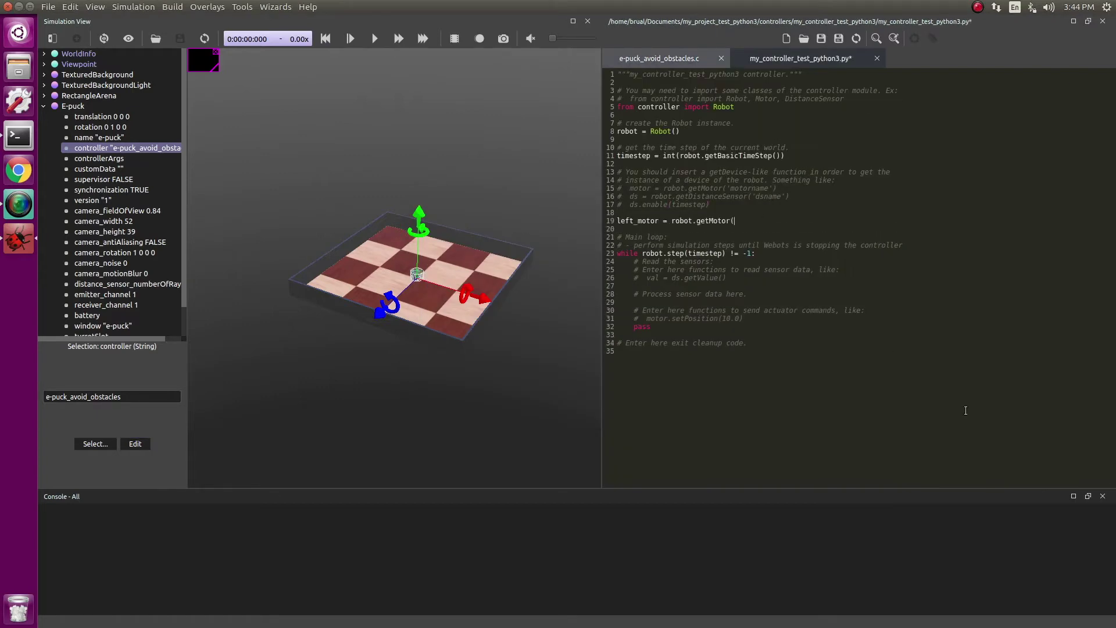
{"action": "left_click", "coordinate": [659, 58]}
{"action": "scroll", "coordinate": [751, 256], "scroll_direction": "down", "scroll_amount": 20}
{"action": "left_click_drag", "start_coordinate": [751, 243], "coordinate": [852, 243]}
{"action": "left_click", "coordinate": [799, 58]}
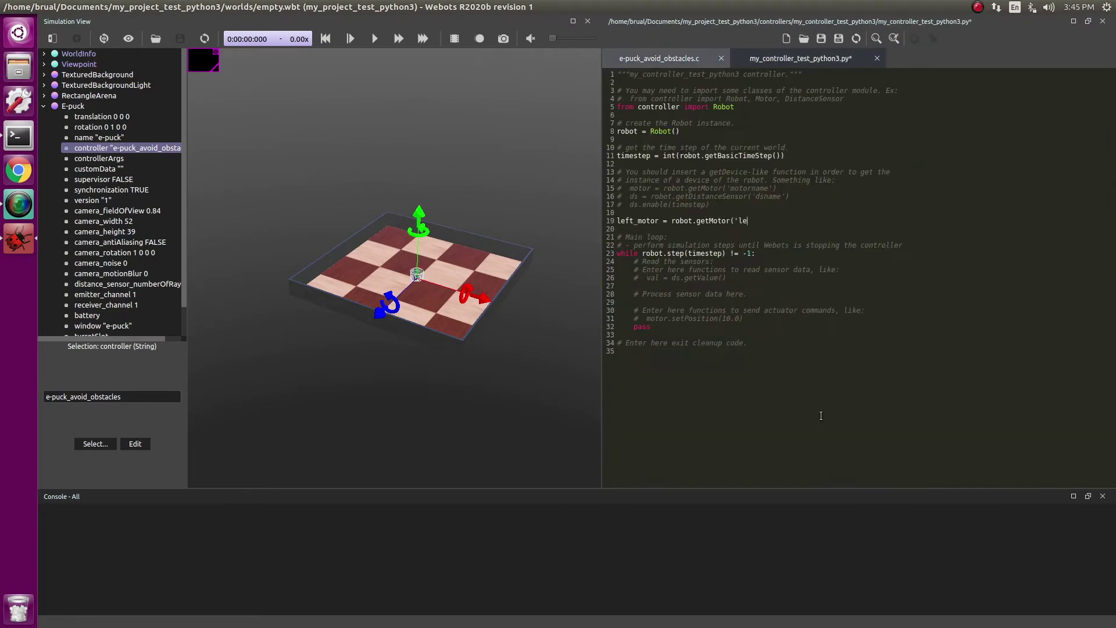
{"action": "key", "text": "Return"}
{"action": "type", "text": "left_motor.setPosition(float('inf'))"}
{"action": "key", "text": "Return"}
{"action": "type", "text": "left_motor.setVelocity(0.0)"}
Step: Duplicate the motor setup lines for the right wheel motor and save the controller
{"action": "key", "text": "shift+Up"}
{"action": "key", "text": "shift+Up"}
{"action": "key", "text": "shift+Home"}
{"action": "key", "text": "ctrl+c"}
{"action": "key", "text": "Return"}
{"action": "key", "text": "Return"}
{"action": "key", "text": "ctrl+v"}
{"action": "type", "text": "rightright"}
{"action": "key", "text": "Down"}
{"action": "key", "text": "Home"}
{"action": "key", "text": "shift+Right"}
{"action": "key", "text": "shift+Right"}
{"action": "key", "text": "shift+Right"}
{"action": "type", "text": "right"}
{"action": "key", "text": "Down"}
{"action": "key", "text": "Home"}
{"action": "key", "text": "shift+Right"}
{"action": "key", "text": "shift+Right"}
{"action": "key", "text": "shift+Right"}
{"action": "type", "text": "right"}
{"action": "key", "text": "ctrl+s"}
{"action": "type", "text": "max_speed = "}
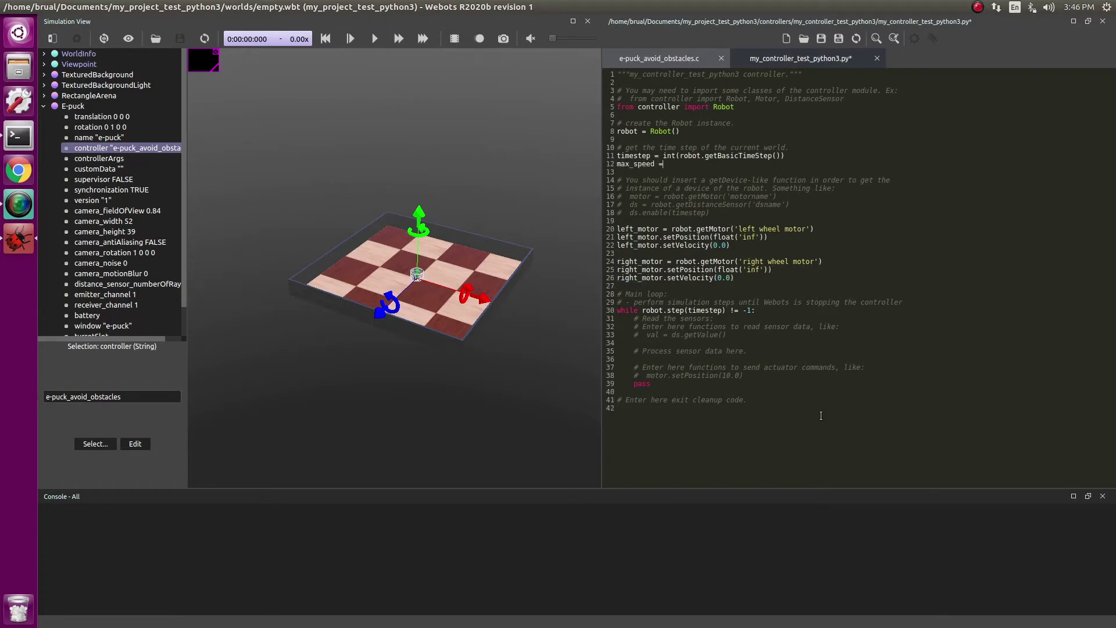
{"action": "type", "text": "6.28motor.setVelocity(max_speed)"}
Step: Add max_speed 6.28 and setVelocity calls for both wheels in the main loop, then save
{"action": "key", "text": "Home"}
{"action": "type", "text": "left_"}
{"action": "key", "text": "End"}
{"action": "key", "text": "Return"}
{"action": "type", "text": "right_motor.setVelocity(max_speed)"}
{"action": "key", "text": "ctrl+s"}
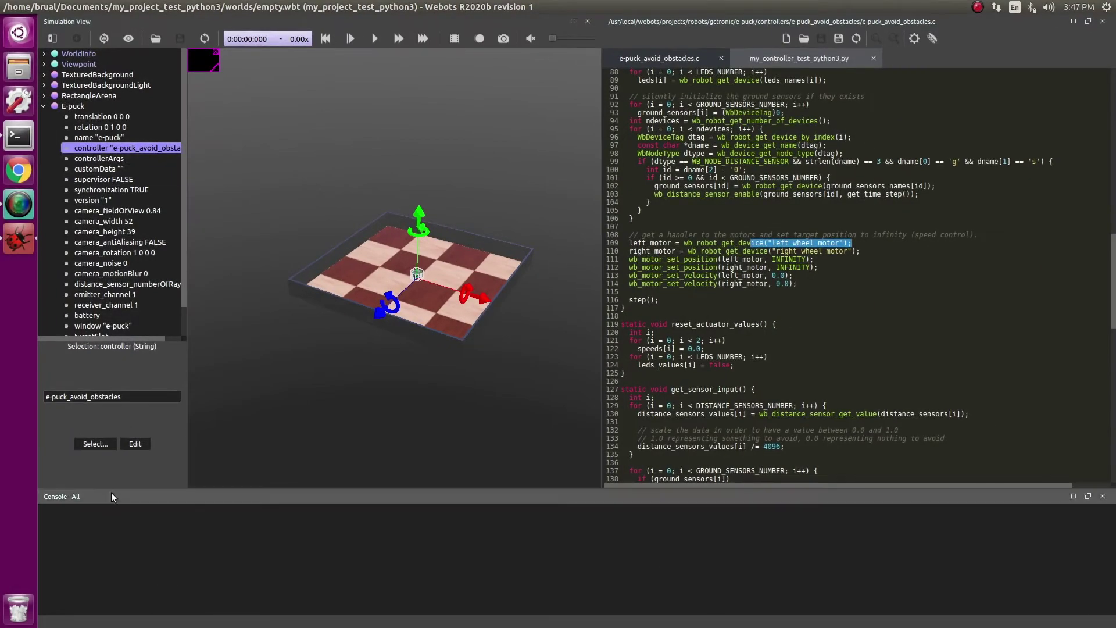
Step: Select my_controller_test_python3 from the Controller choice list as the e-puck's controller
{"action": "left_click", "coordinate": [103, 446]}
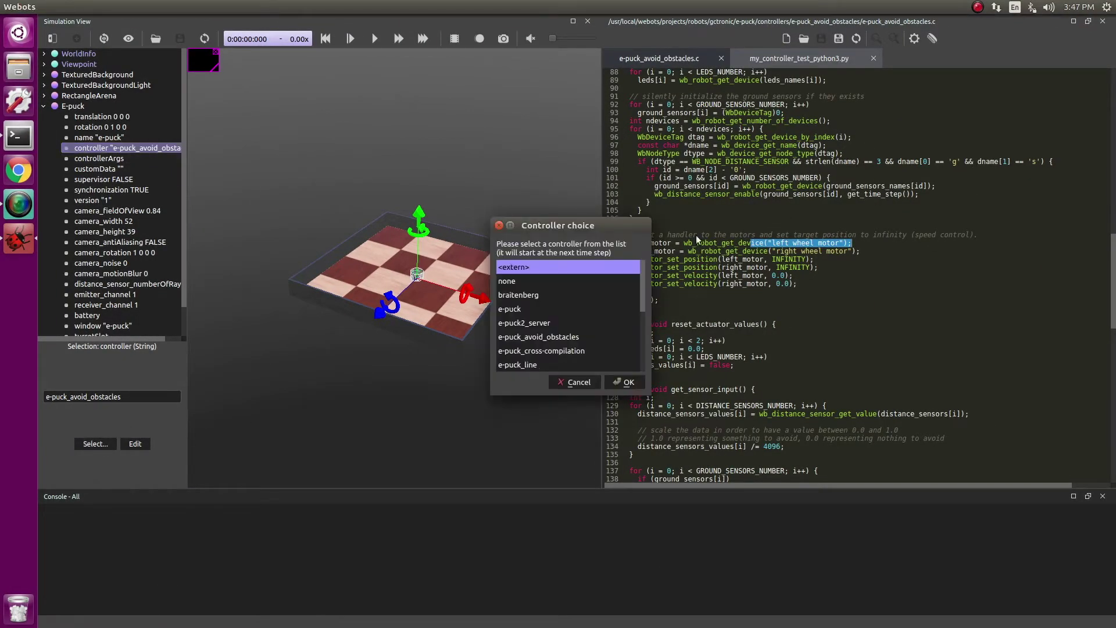
{"action": "left_click", "coordinate": [568, 336]}
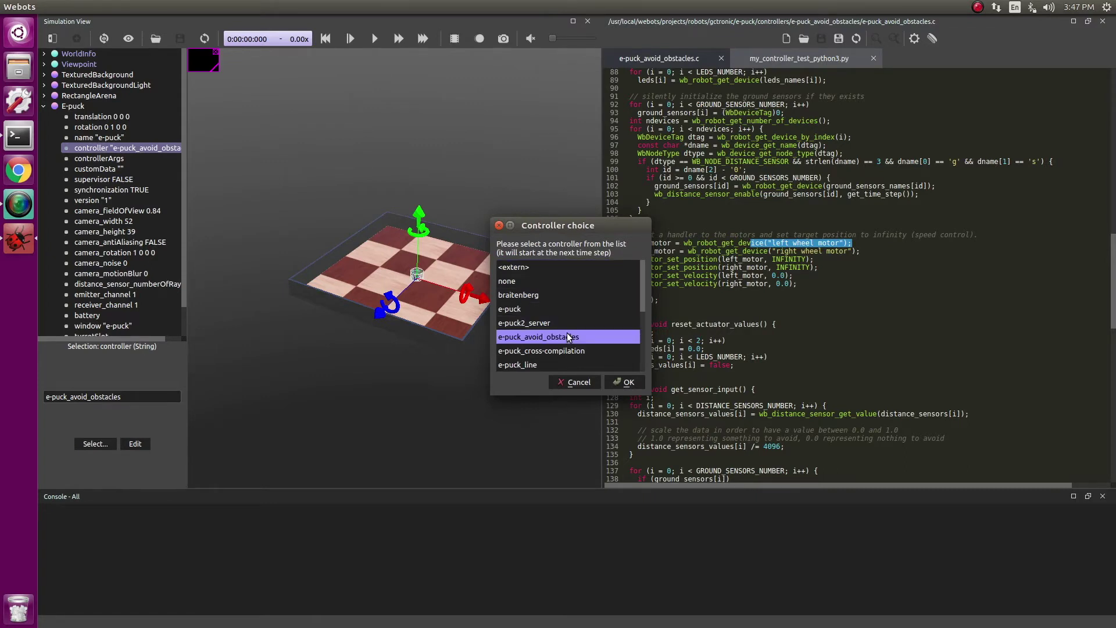
{"action": "key", "text": "Down"}
{"action": "key", "text": "Down"}
{"action": "key", "text": "Down"}
{"action": "key", "text": "Down"}
{"action": "key", "text": "Down"}
{"action": "key", "text": "Down"}
{"action": "key", "text": "Up"}
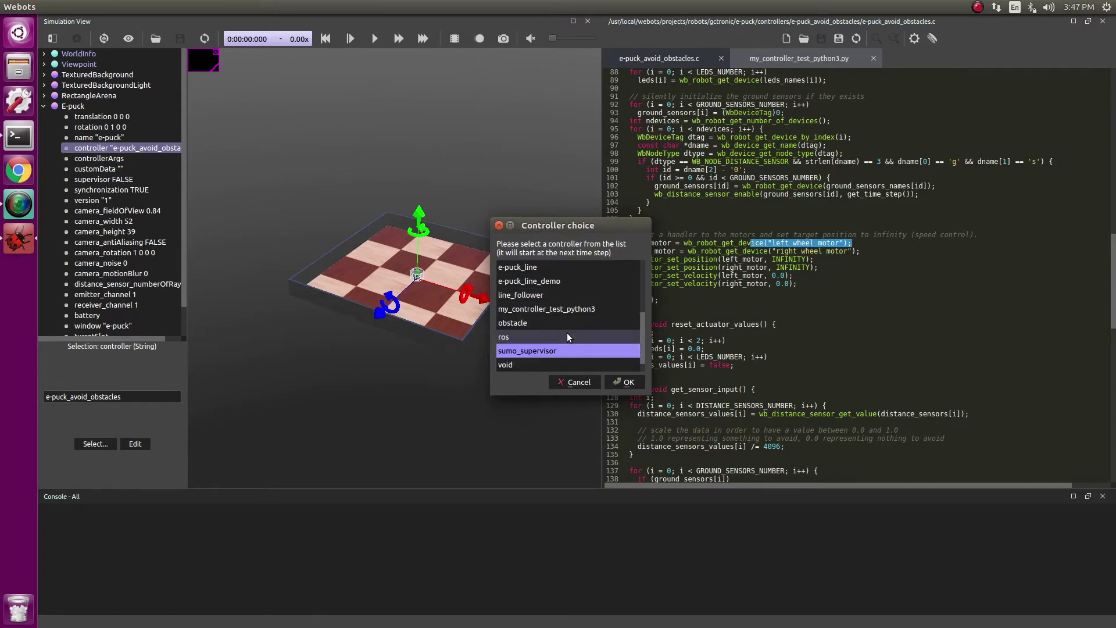
{"action": "key", "text": "Up"}
{"action": "key", "text": "Up"}
{"action": "key", "text": "Up"}
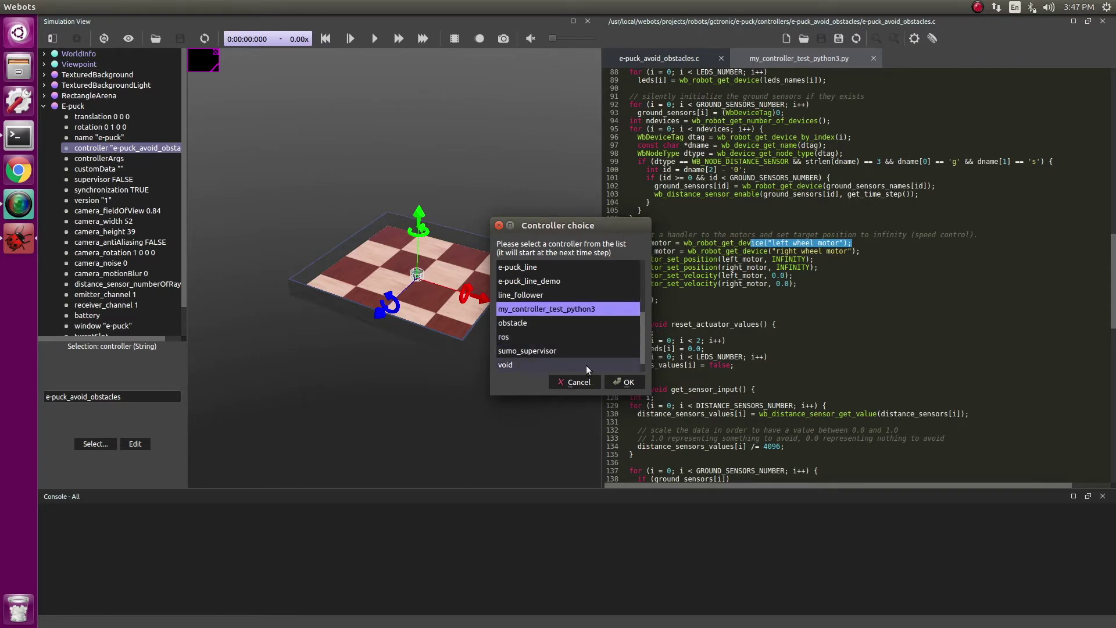
{"action": "left_click", "coordinate": [609, 380]}
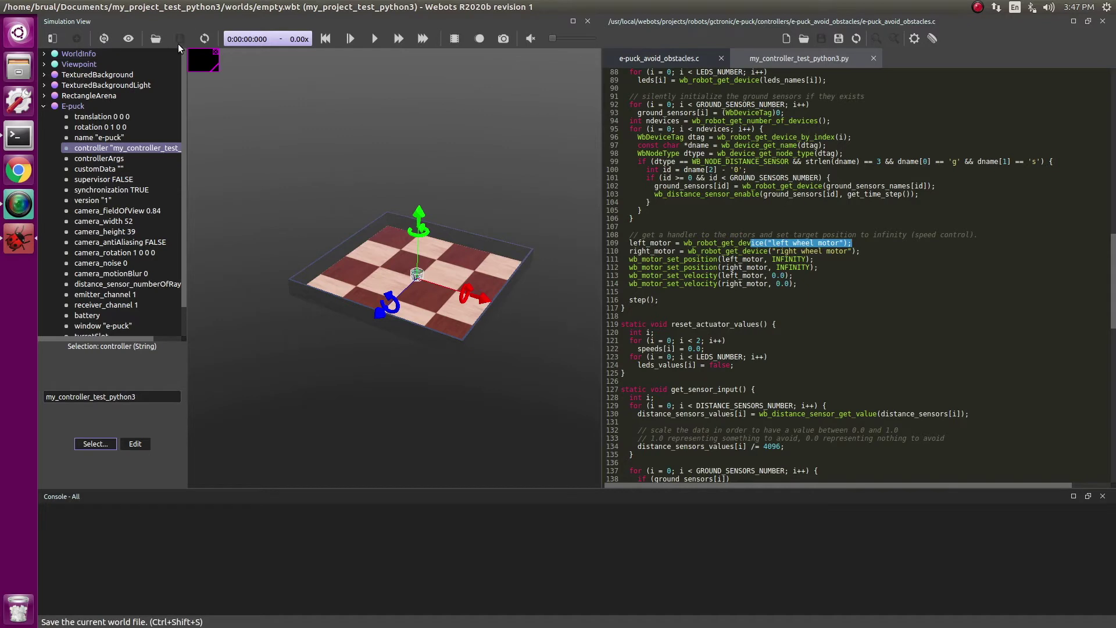
Step: Run the simulation in real time, pause it after the Python 2.7 message, and reset it
{"action": "left_click", "coordinate": [373, 38]}
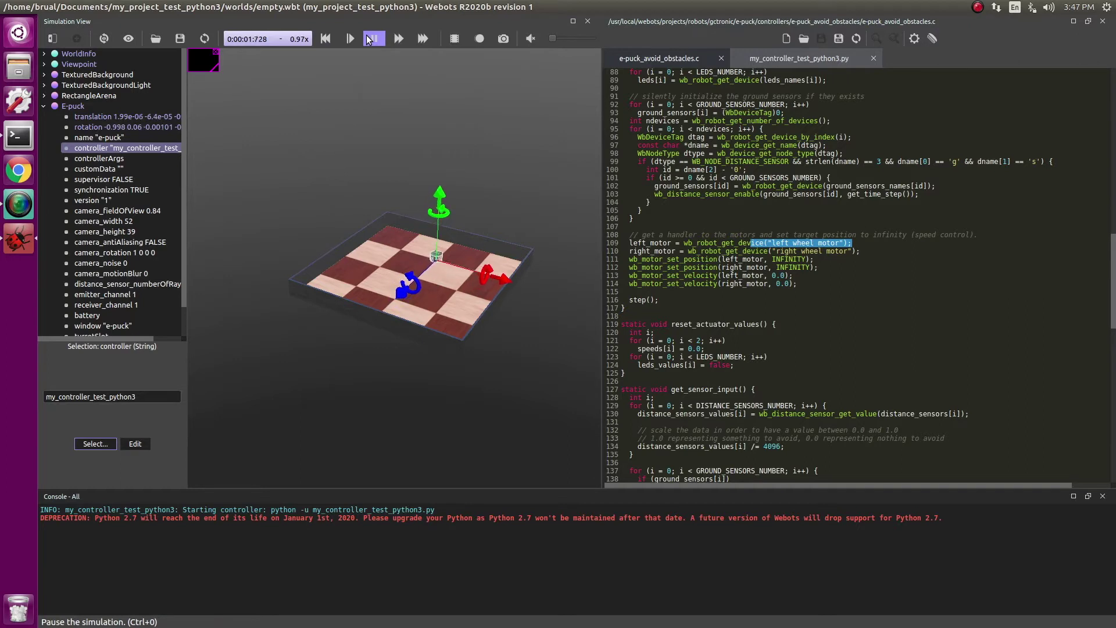
{"action": "left_click", "coordinate": [373, 39]}
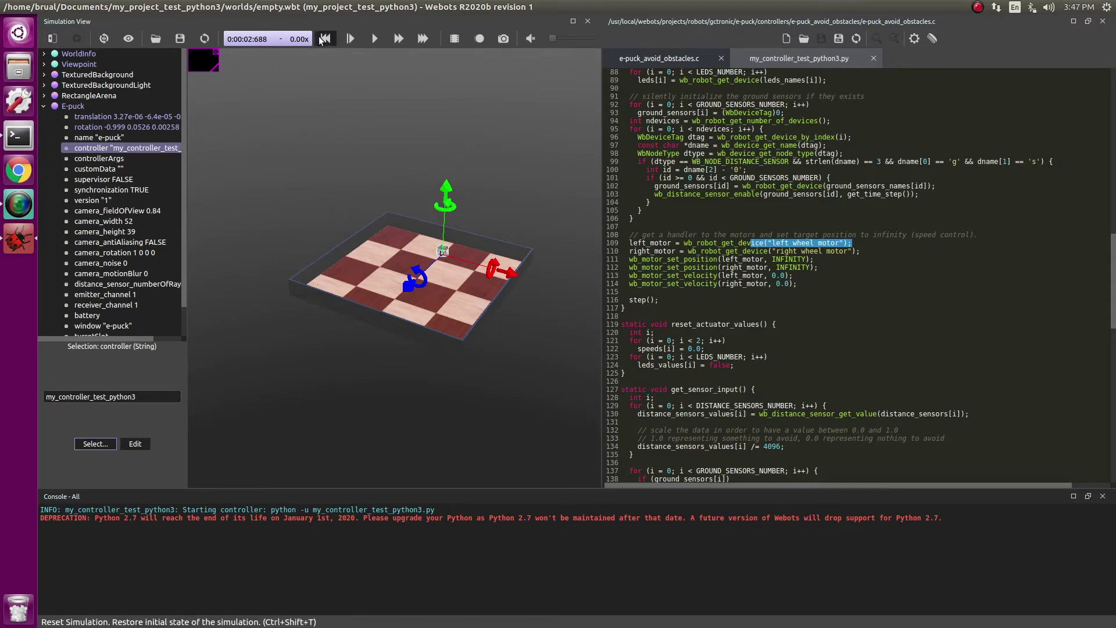
{"action": "left_click", "coordinate": [323, 40]}
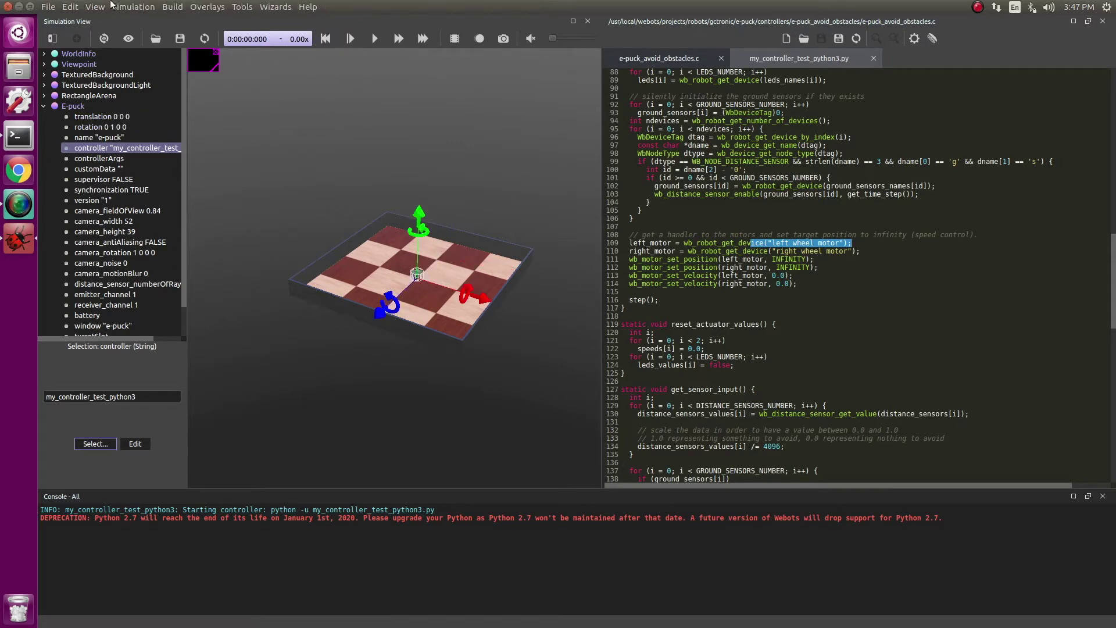
Step: Set the Python command preference to python3 in Tools > Preferences
{"action": "mouse_move", "coordinate": [209, 7]}
{"action": "left_click", "coordinate": [232, 8]}
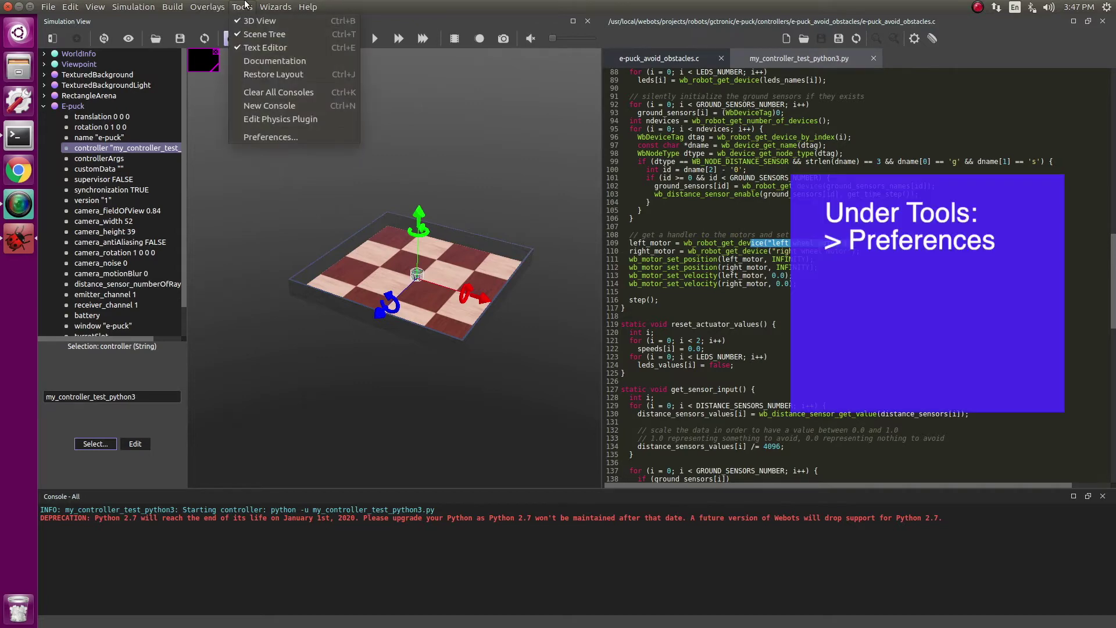
{"action": "left_click", "coordinate": [262, 130]}
{"action": "left_click", "coordinate": [522, 326]}
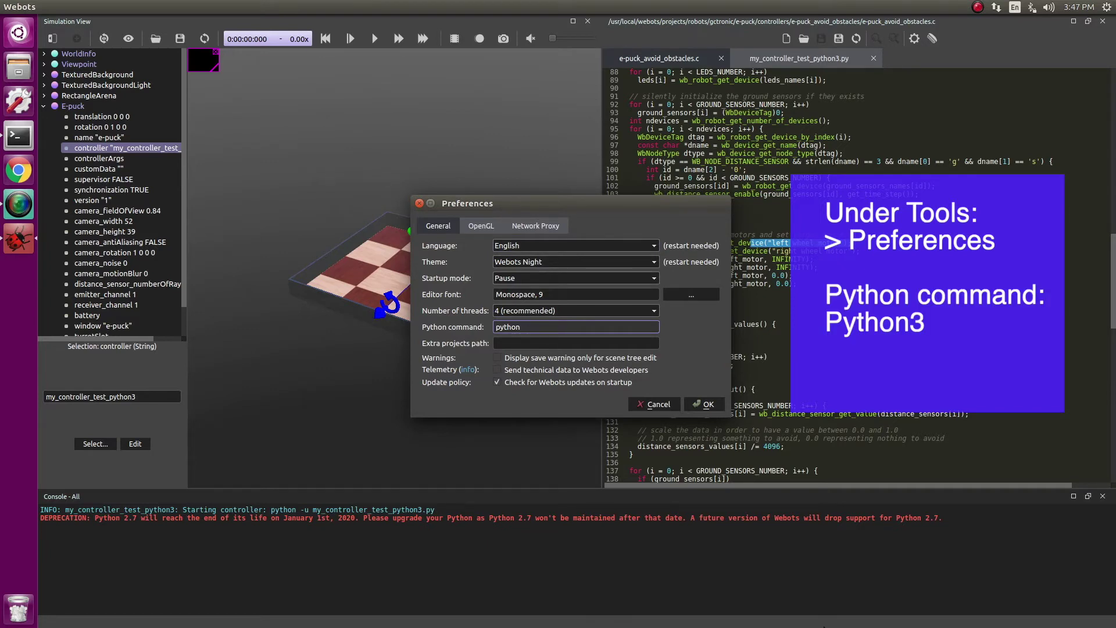
{"action": "type", "text": "3"}
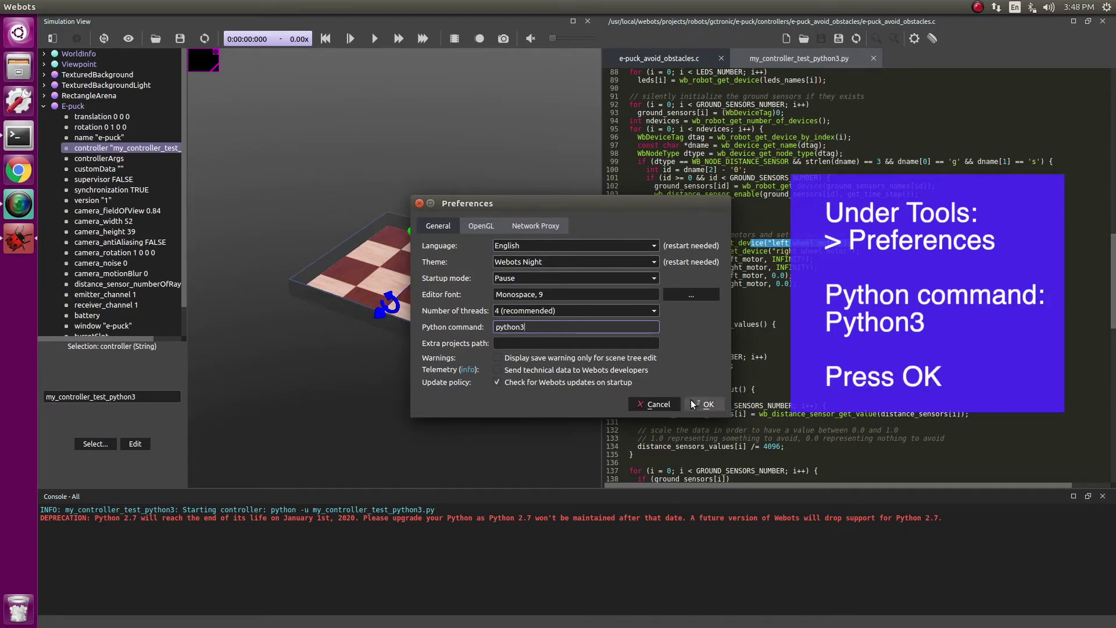
{"action": "left_click", "coordinate": [701, 404]}
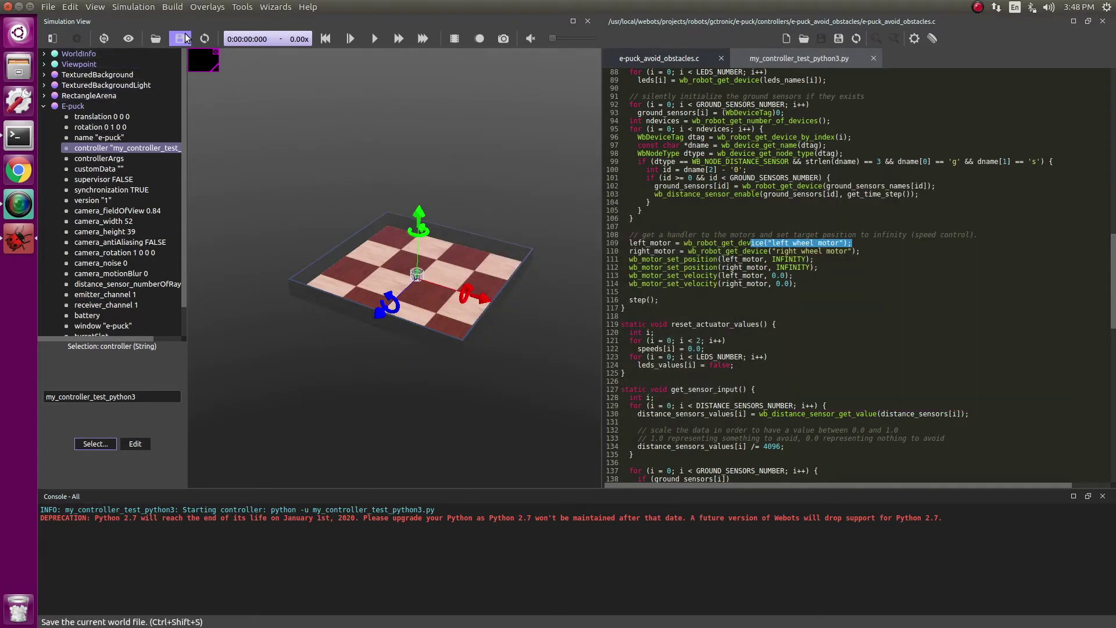
Step: Save the world, rerun and reset the simulation, and select the python3 startup line in the console
{"action": "left_click", "coordinate": [185, 39]}
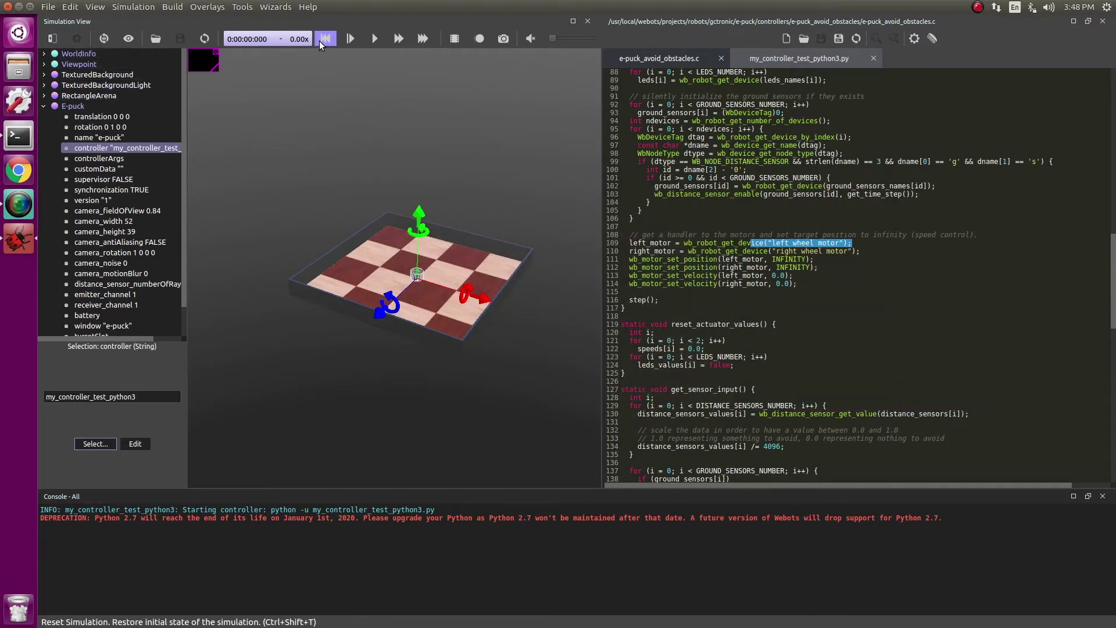
{"action": "left_click", "coordinate": [378, 41]}
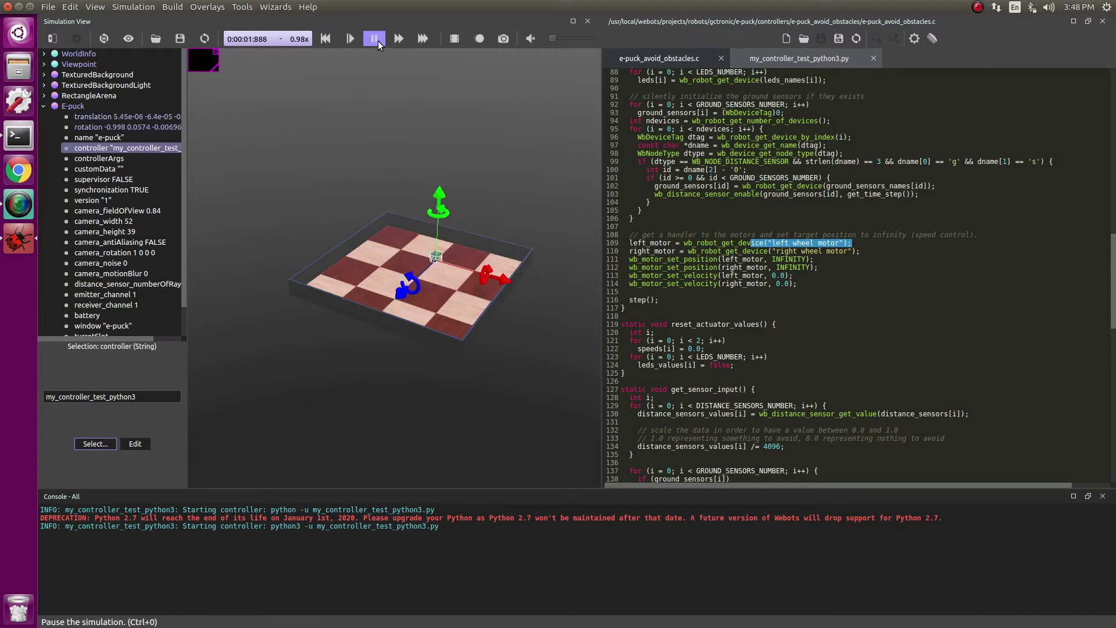
{"action": "left_click", "coordinate": [378, 41]}
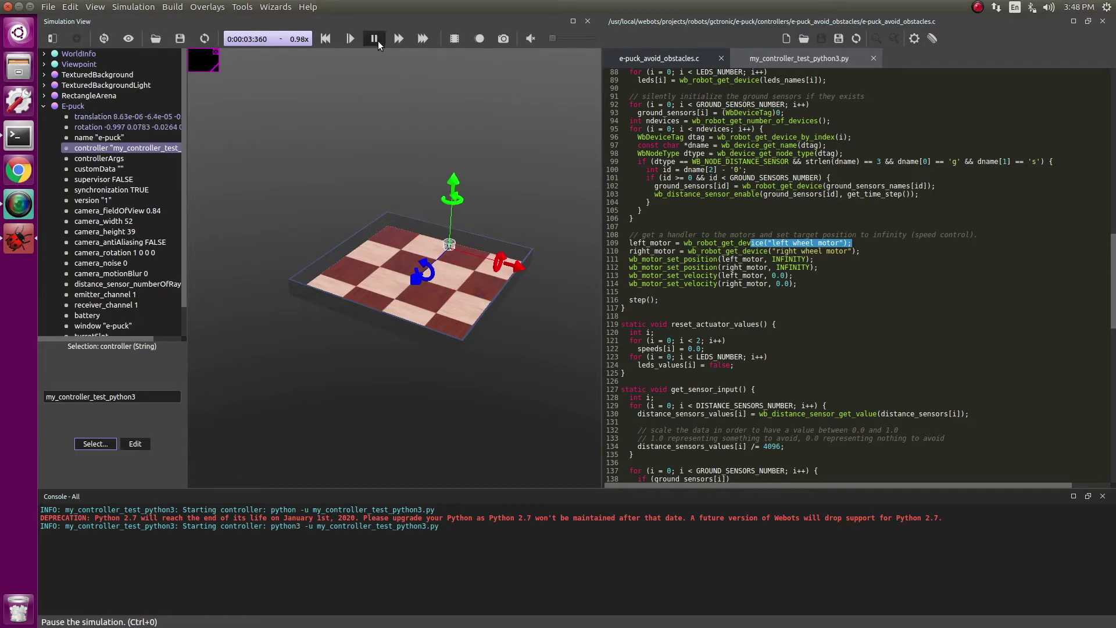
{"action": "left_click", "coordinate": [316, 39]}
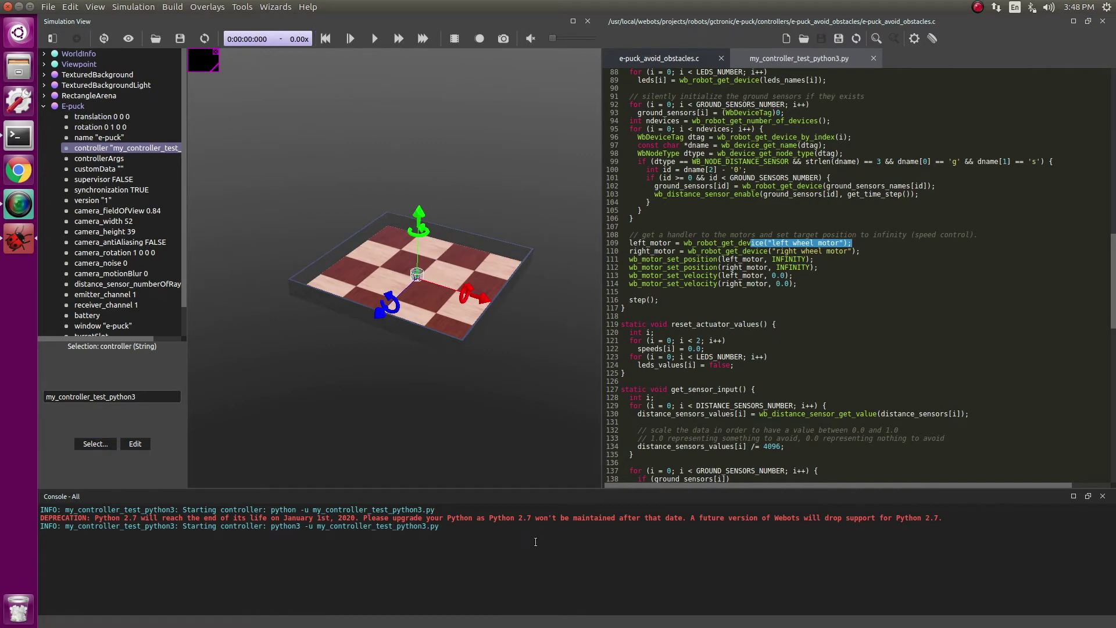
{"action": "triple_click", "coordinate": [279, 527]}
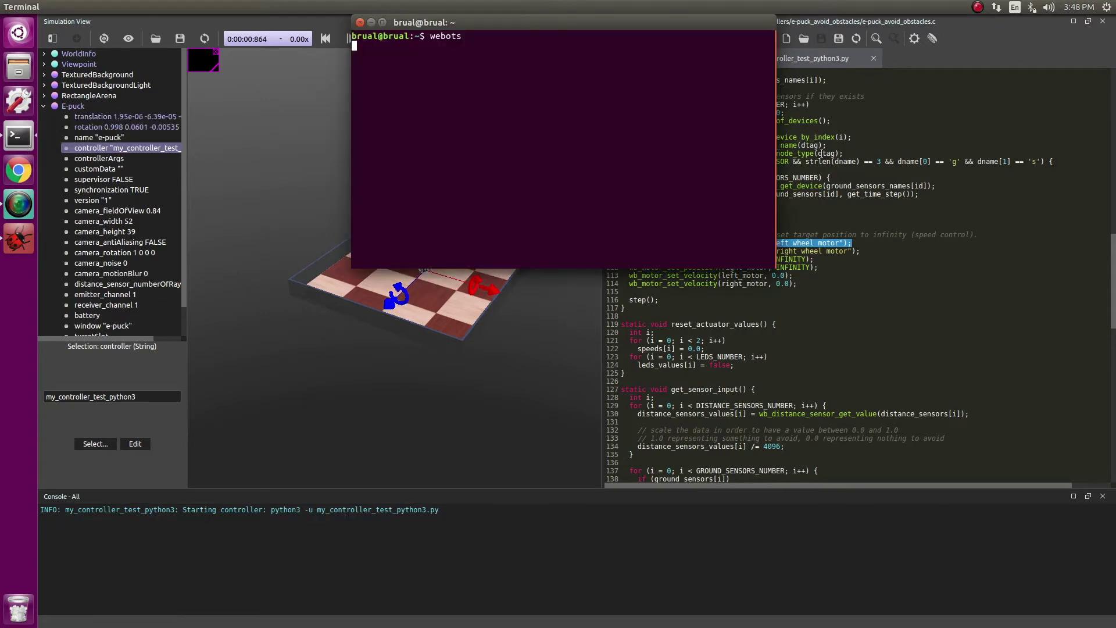
Step: In a new enlarged terminal tab, run python --version, python3 --version and which python
{"action": "left_click_drag", "start_coordinate": [616, 29], "coordinate": [620, 104]}
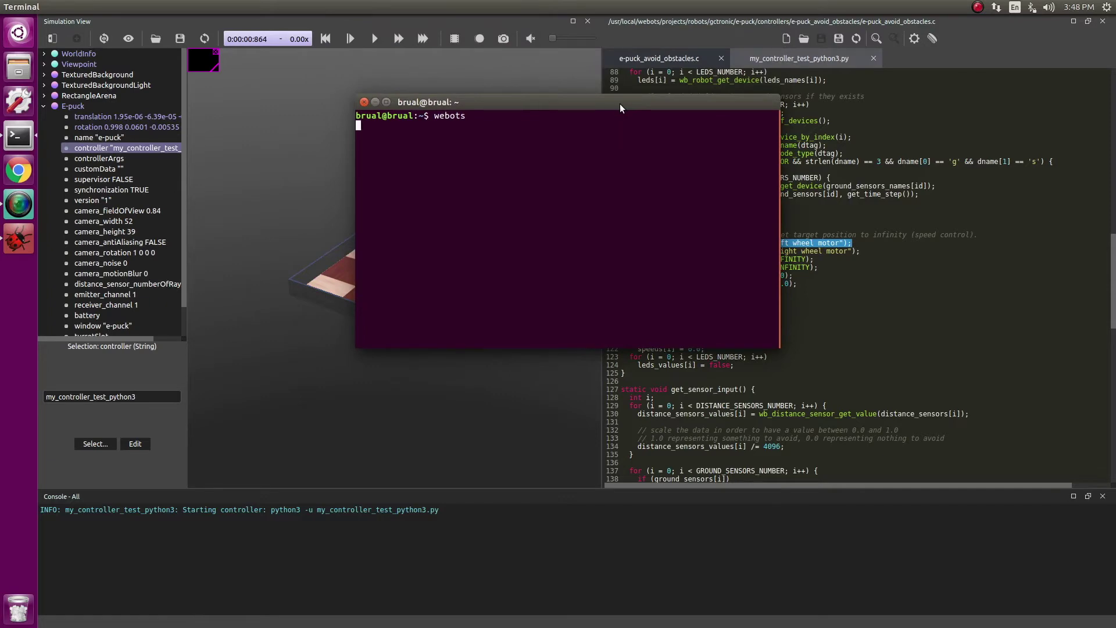
{"action": "key", "text": "ctrl+shift+t"}
{"action": "key", "text": "ctrl+plus"}
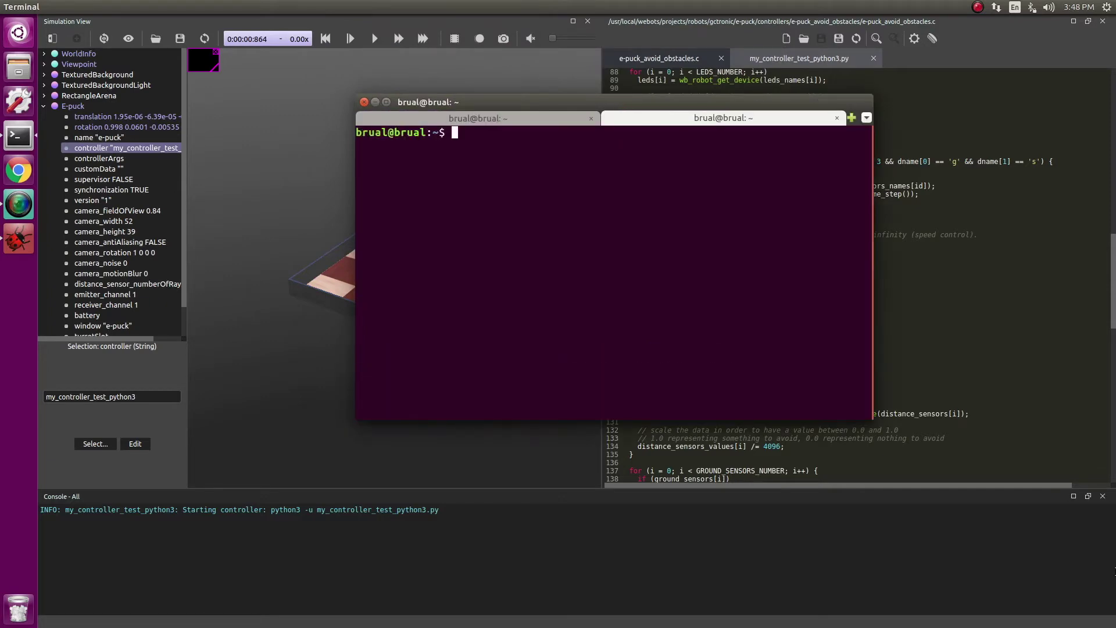
{"action": "type", "text": "py"}
{"action": "type", "text": "th"}
{"action": "type", "text": "on "}
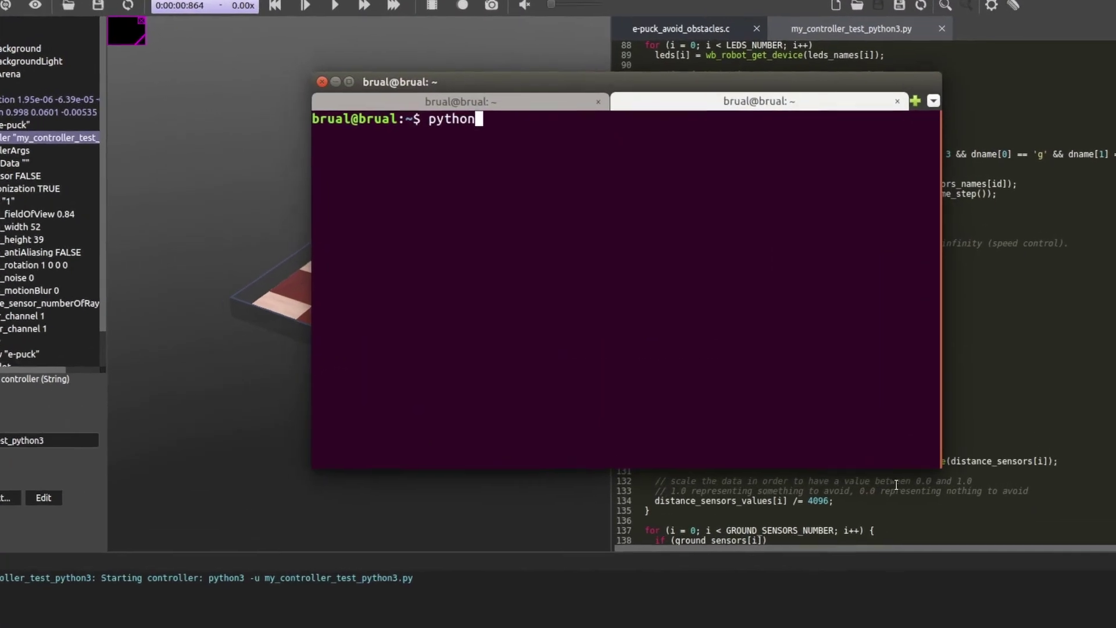
{"action": "type", "text": "--version"}
{"action": "key", "text": "Return"}
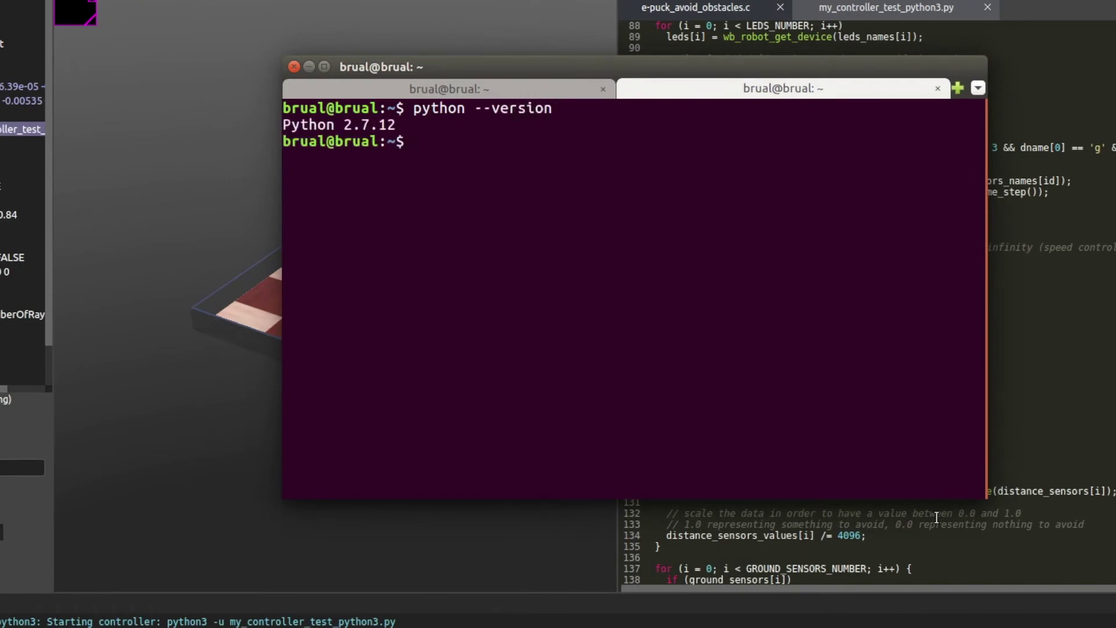
{"action": "type", "text": "python3 --version"}
{"action": "key", "text": "Return"}
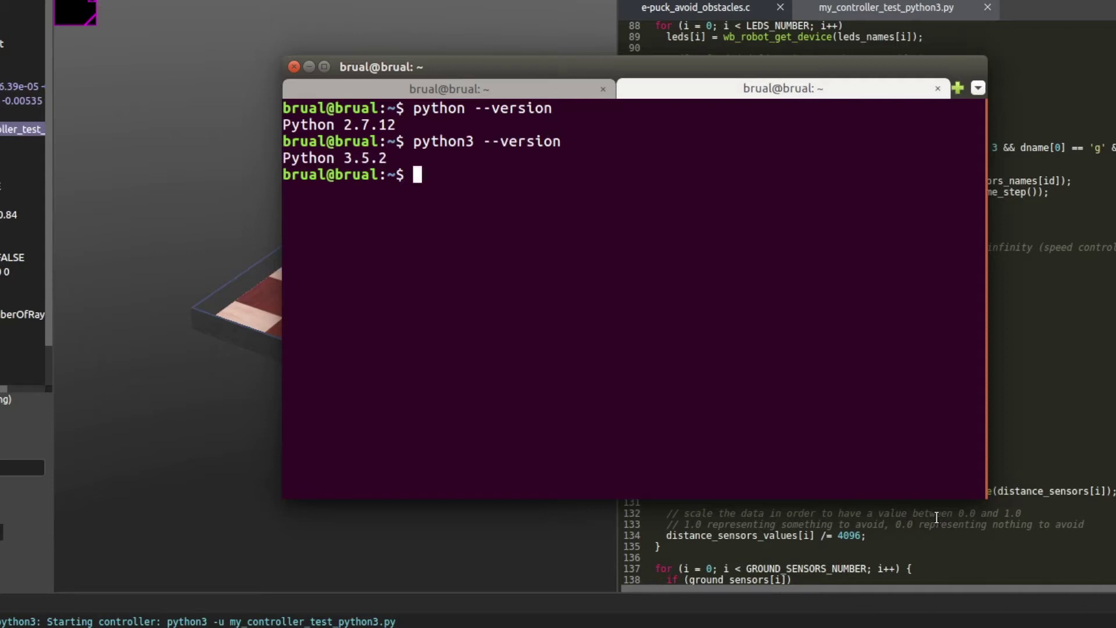
{"action": "type", "text": "which python"}
{"action": "key", "text": "Return"}
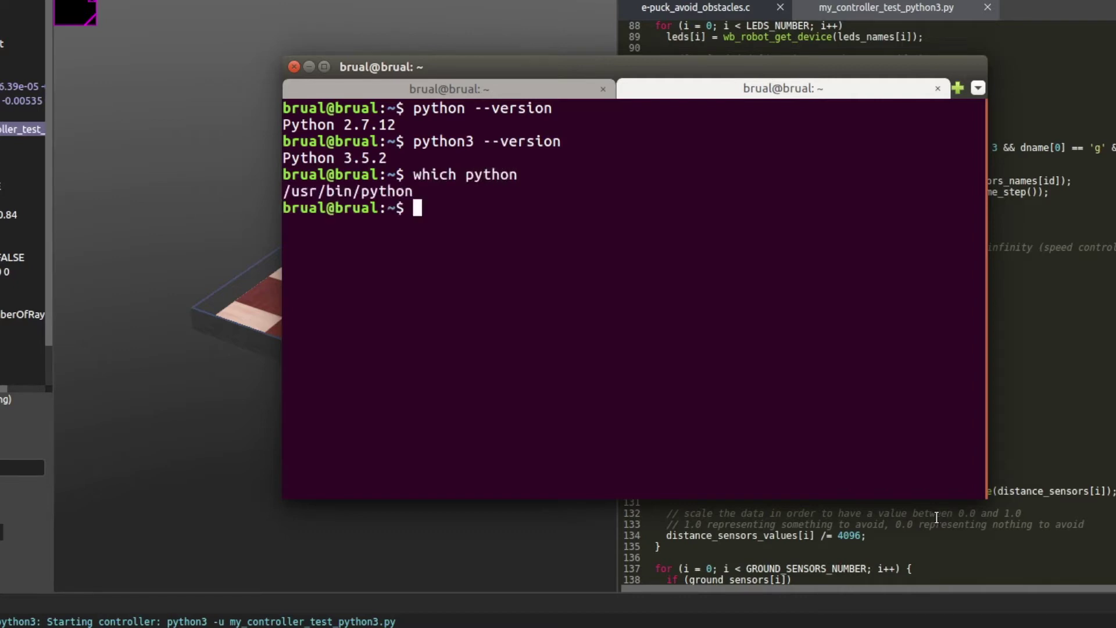
{"action": "type", "text": "which python3"}
Step: Run which python3 and export PATH="$PATH:/usr/bin/python3" with the pasted path
{"action": "key", "text": "Return"}
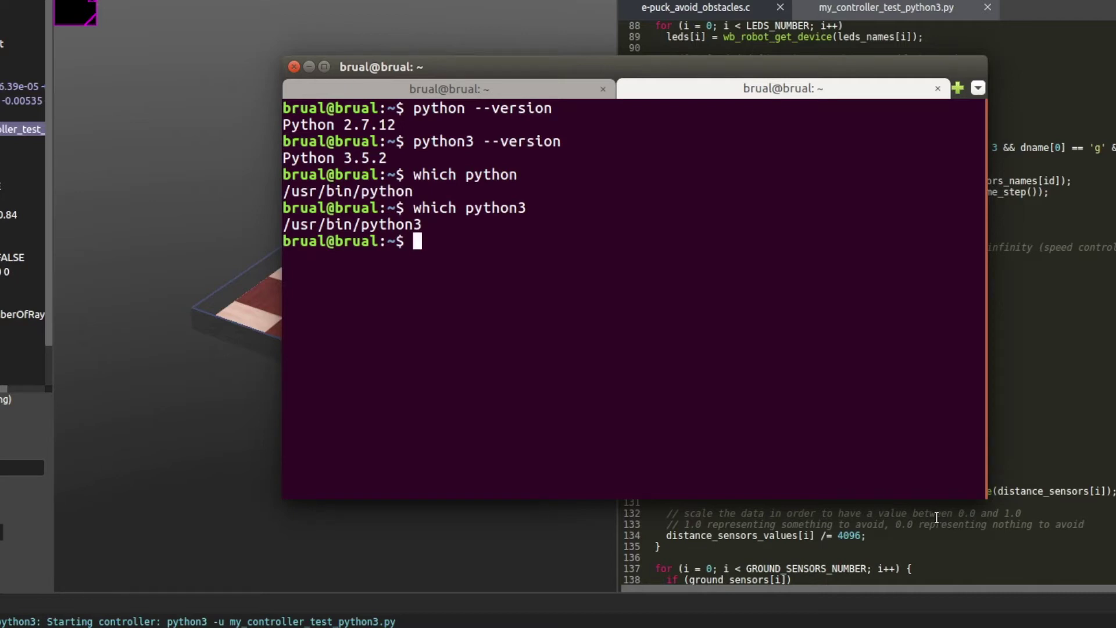
{"action": "type", "text": "export"}
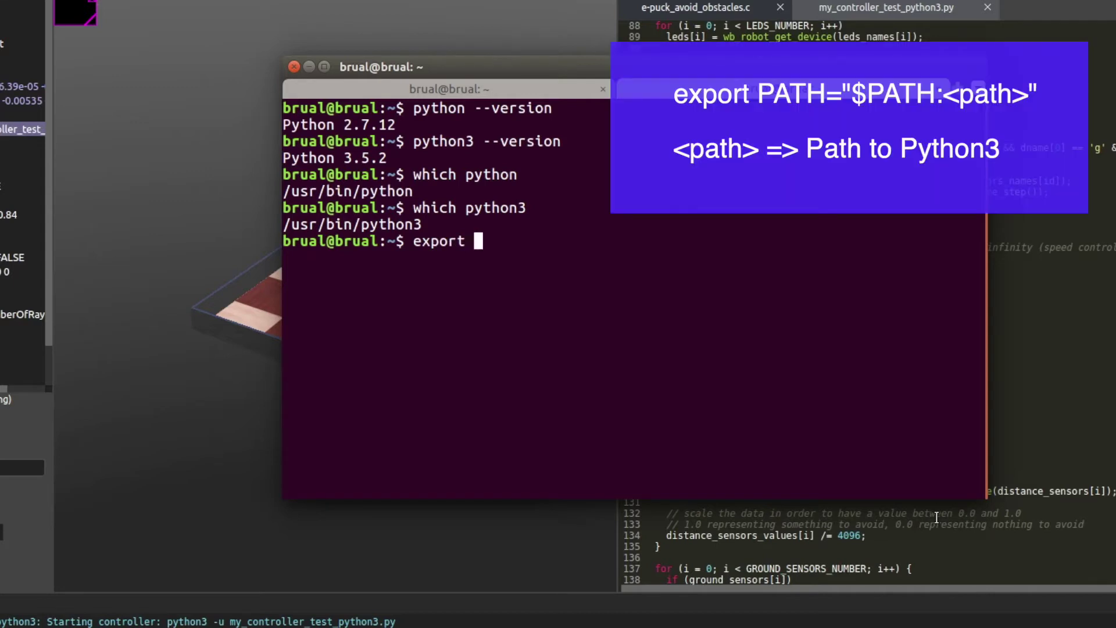
{"action": "type", "text": " $"}
{"action": "key", "text": "BackSpace"}
{"action": "type", "text": "PATH=\"$PATH:"}
{"action": "double_click", "coordinate": [376, 225]}
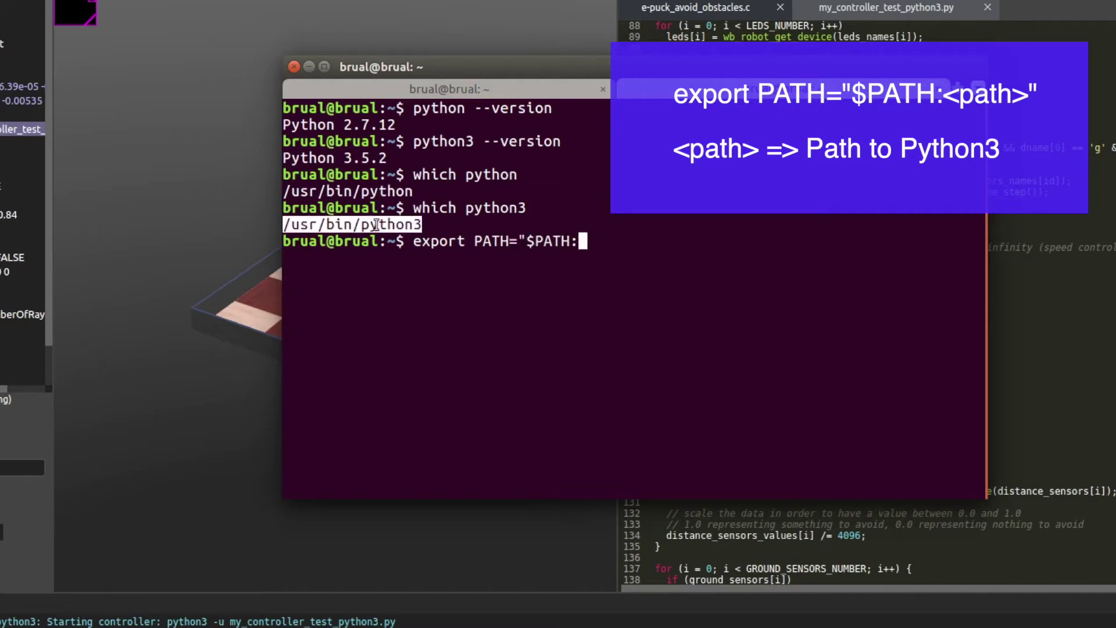
{"action": "middle_click", "coordinate": [376, 226]}
{"action": "type", "text": "\""}
{"action": "key", "text": "Return"}
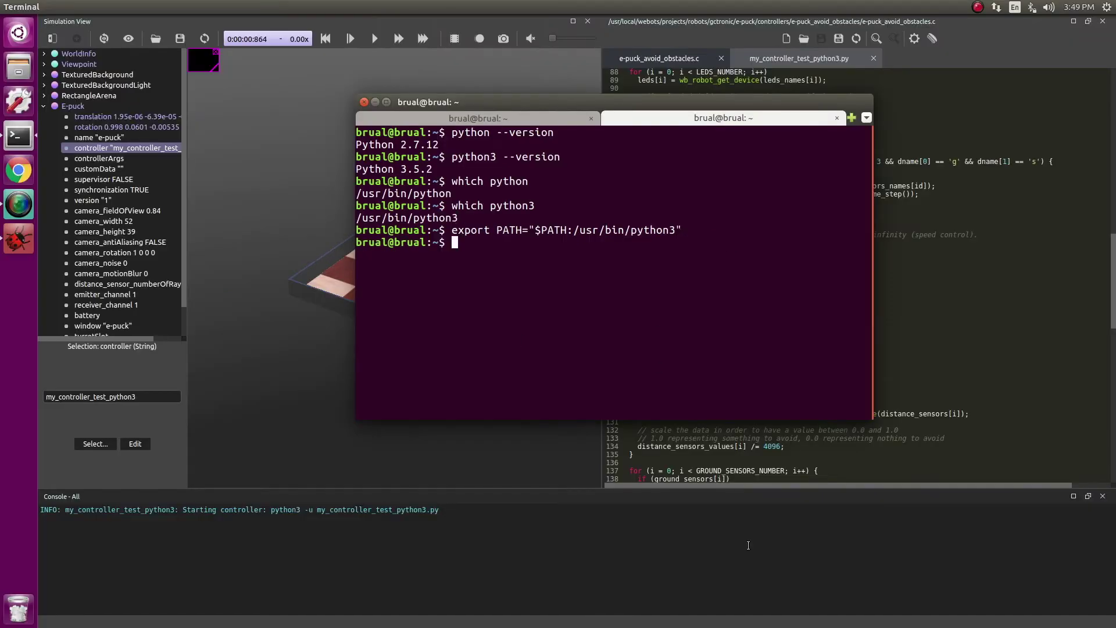
{"action": "type", "text": "echo $PATH"}
Step: Run echo $PATH and highlight /usr/bin/python3 at the end of the value
{"action": "key", "text": "Return"}
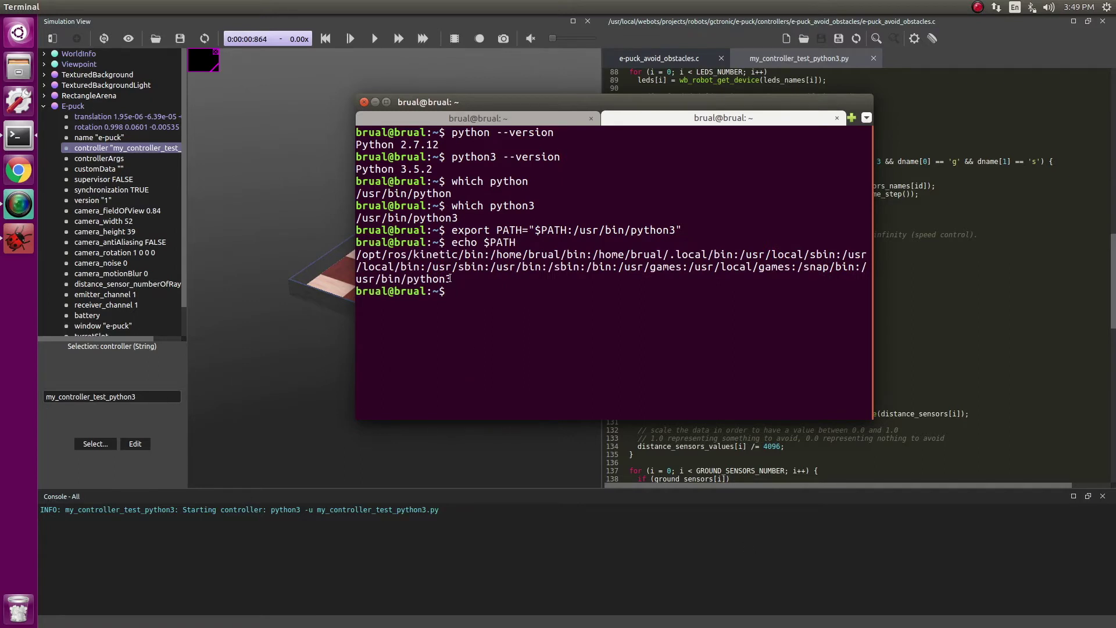
{"action": "left_click_drag", "start_coordinate": [451, 279], "coordinate": [355, 279]}
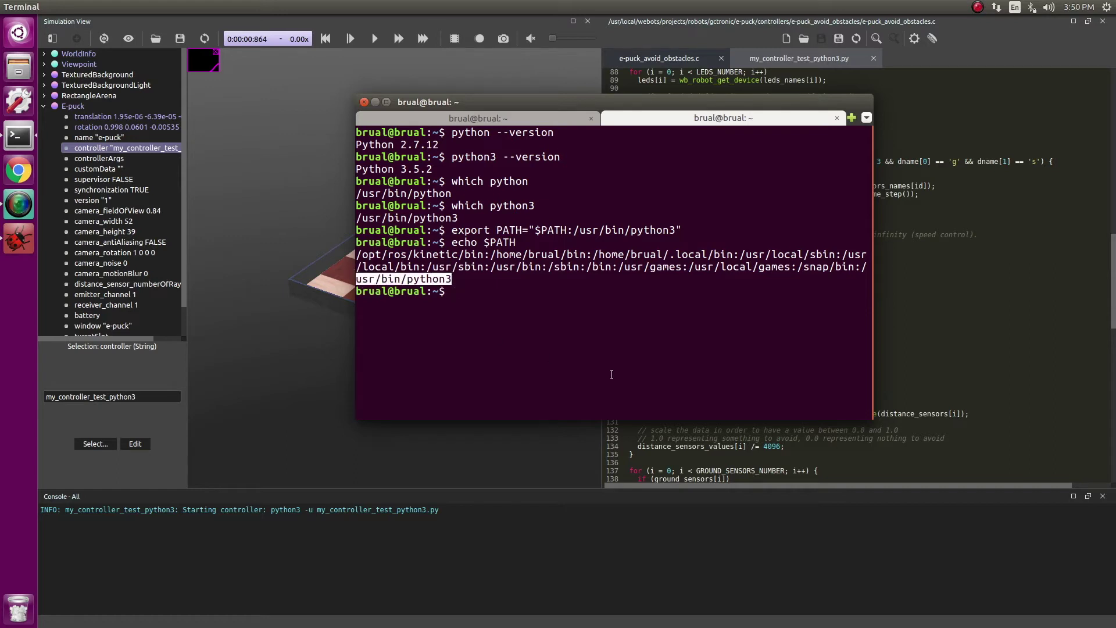
{"action": "left_click", "coordinate": [611, 374]}
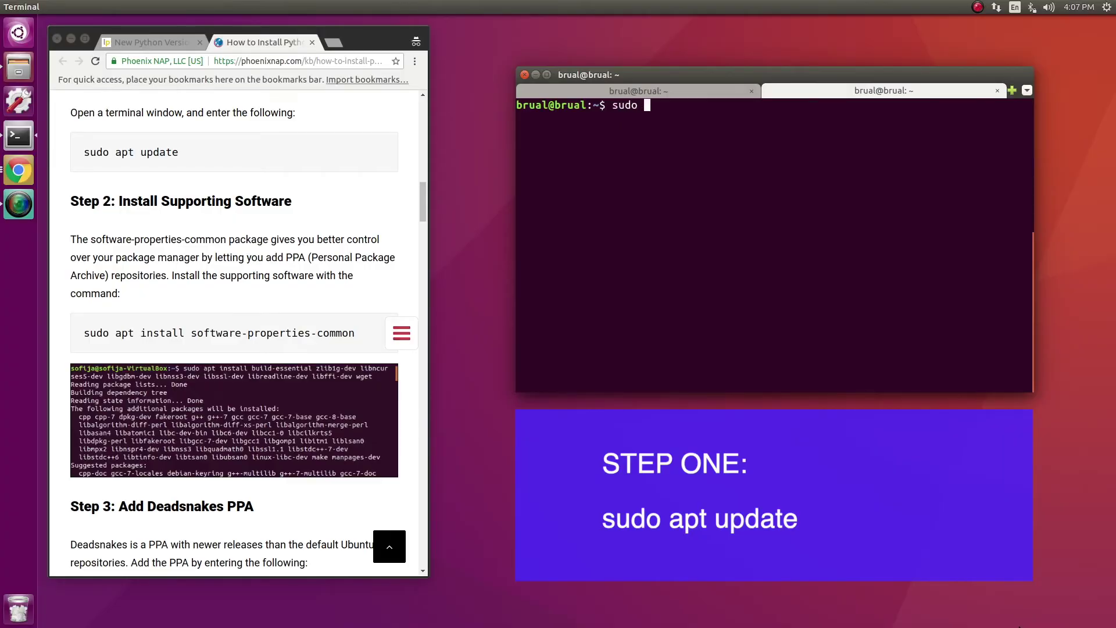
{"action": "type", "text": "apt update"}
Step: Run sudo apt update and enter the administrator password
{"action": "key", "text": "Return"}
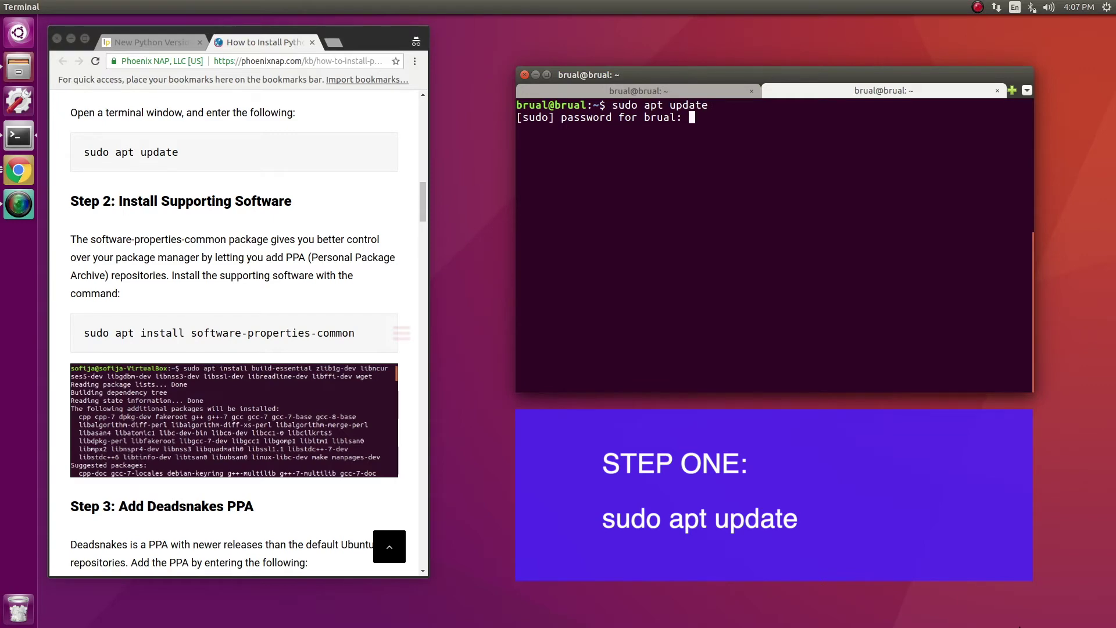
{"action": "key", "text": "Return"}
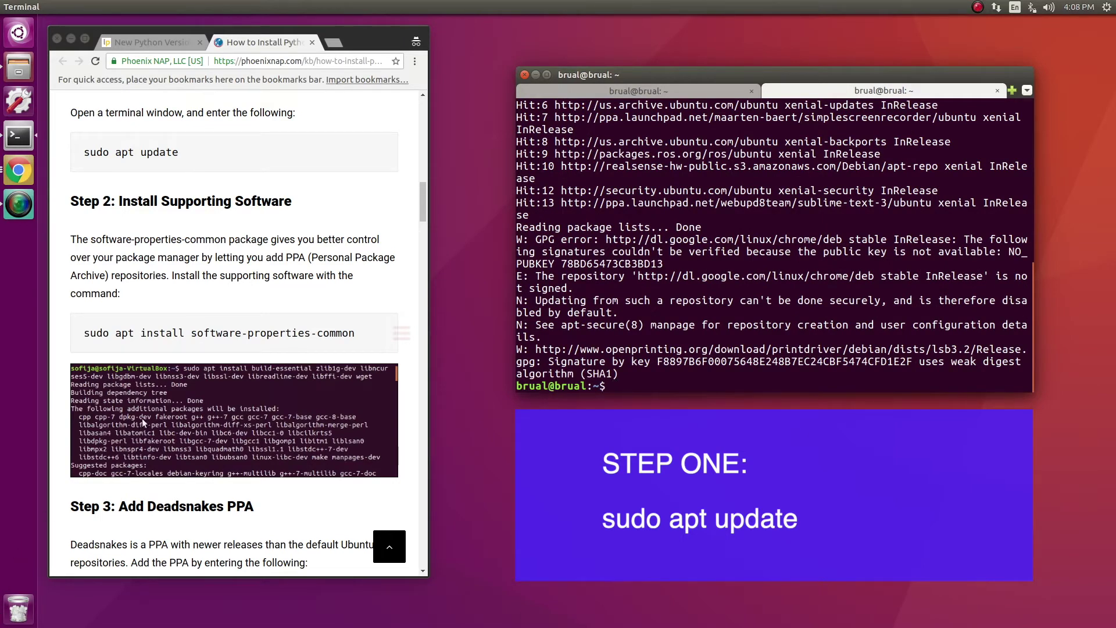
Step: Paste and run sudo apt install software-properties-common from the guide page
{"action": "triple_click", "coordinate": [168, 341]}
{"action": "key", "text": "ctrl+c"}
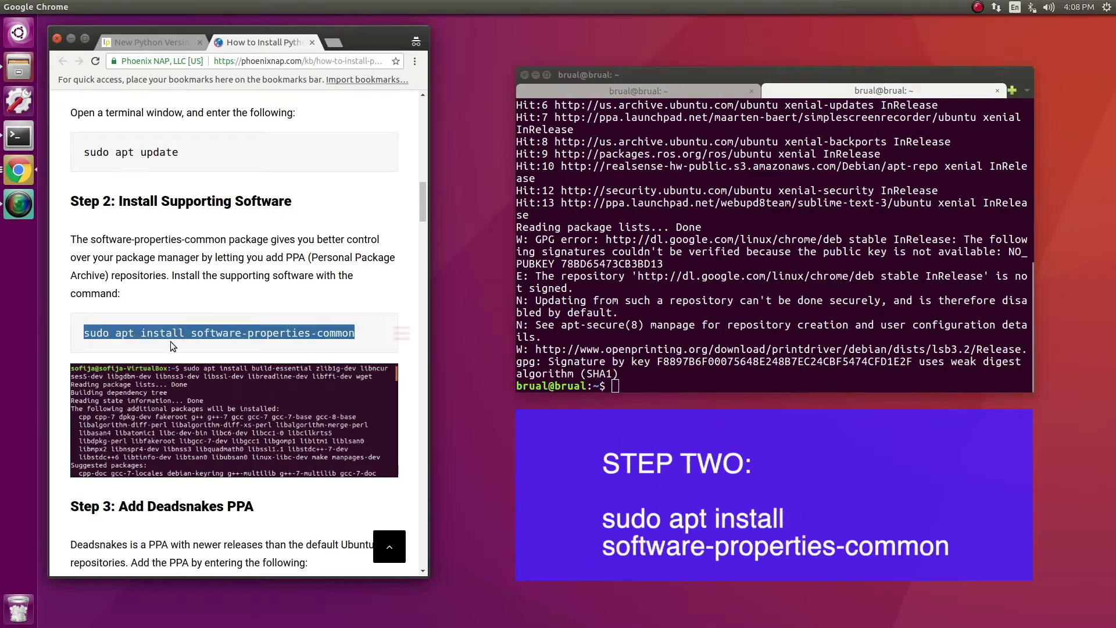
{"action": "left_click", "coordinate": [872, 363]}
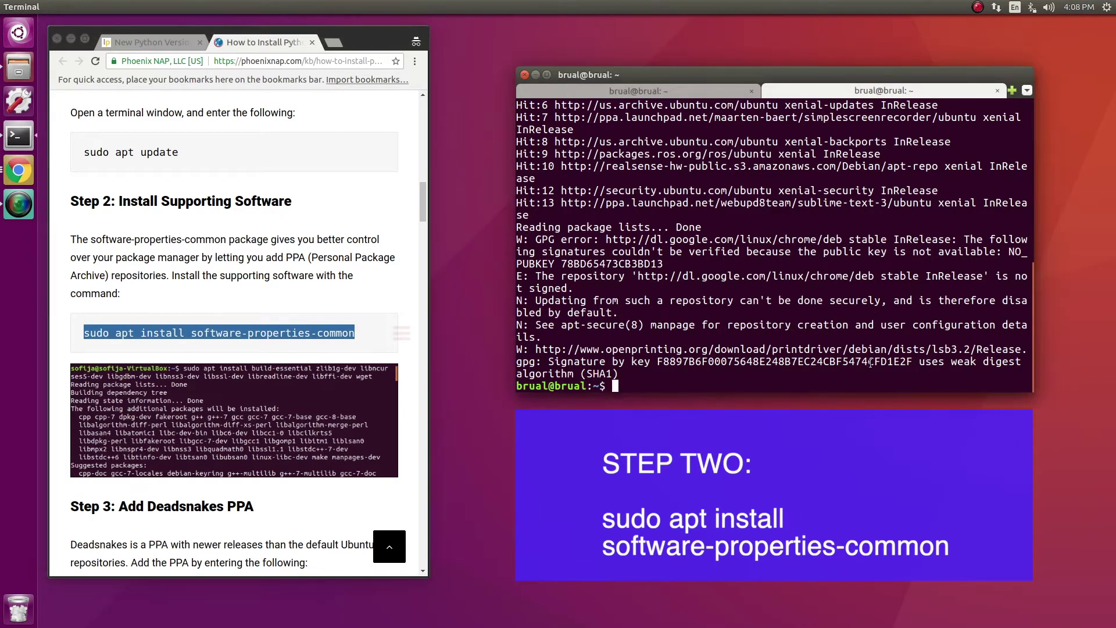
{"action": "key", "text": "ctrl+shift+v"}
{"action": "key", "text": "Return"}
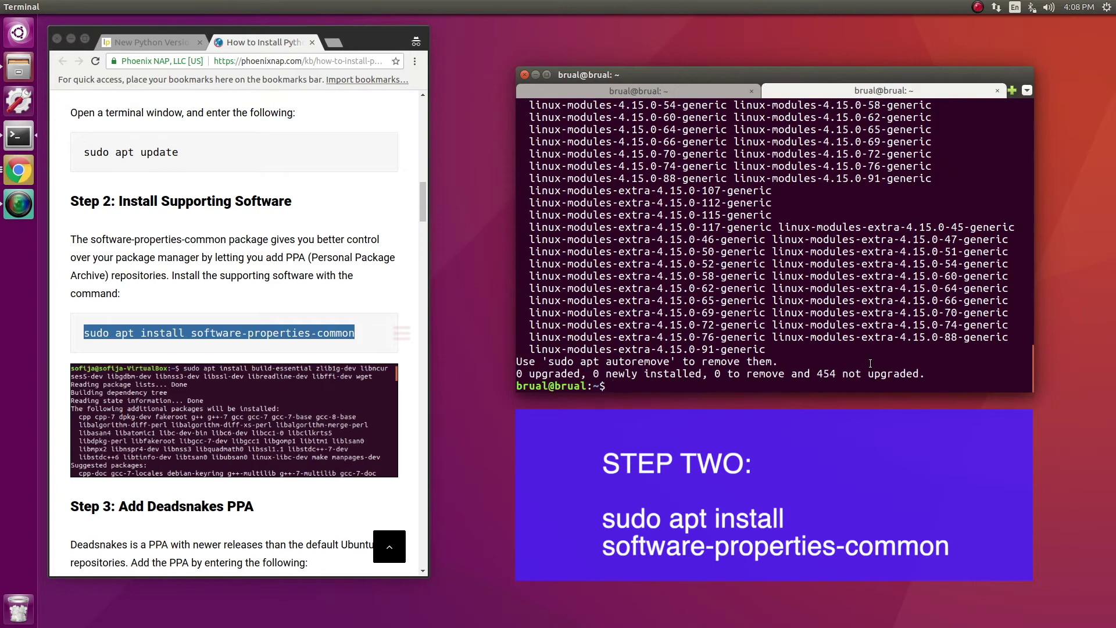
Step: Paste and run sudo add-apt-repository ppa:deadsnakes/ppa and confirm adding it
{"action": "left_click", "coordinate": [233, 293]}
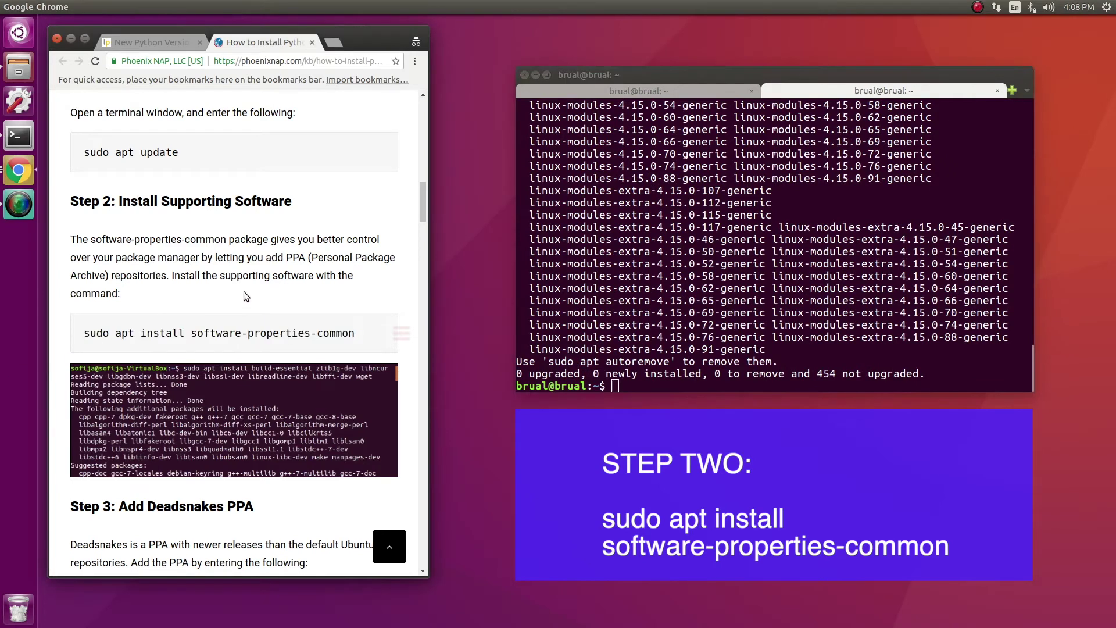
{"action": "scroll", "coordinate": [243, 291], "scroll_direction": "down", "scroll_amount": 3}
{"action": "scroll", "coordinate": [243, 291], "scroll_direction": "down", "scroll_amount": 2}
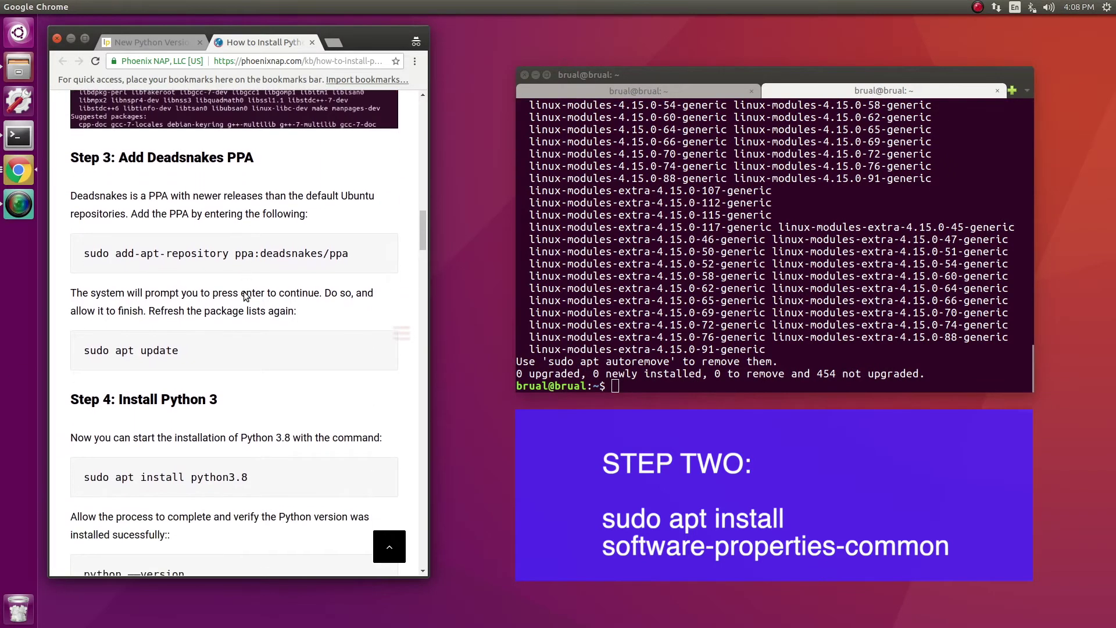
{"action": "triple_click", "coordinate": [237, 252]}
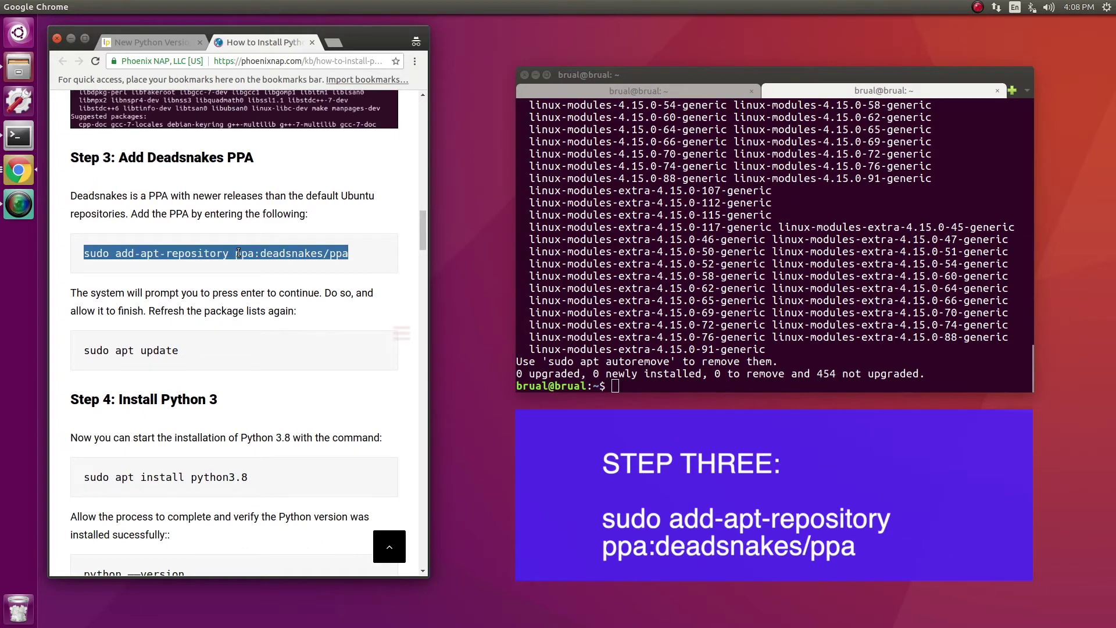
{"action": "left_click", "coordinate": [733, 345]}
{"action": "type", "text": "sudo add-apt-repository ppa:deadsnakes/ppa"}
{"action": "key", "text": "Return"}
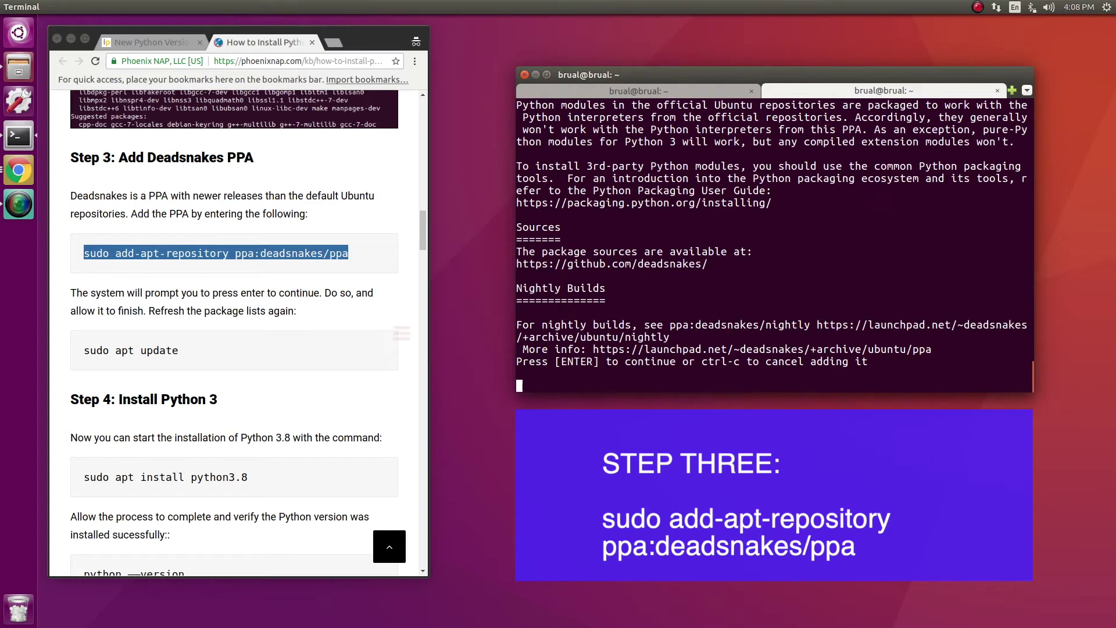
{"action": "key", "text": "Return"}
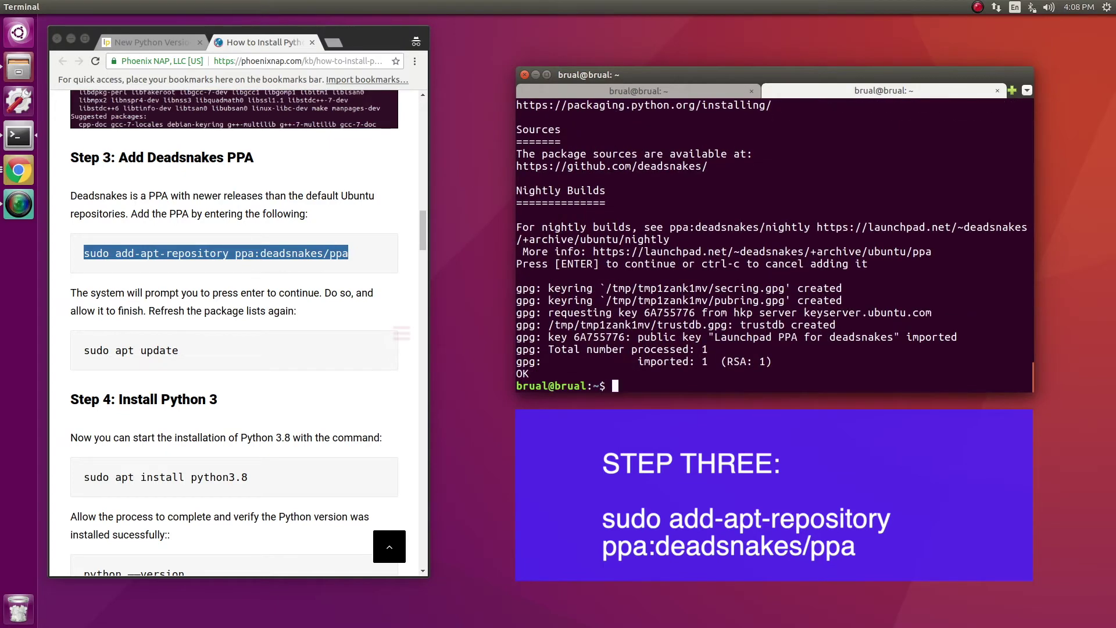
Step: Rerun the earlier sudo apt update from command history to refresh the package lists
{"action": "key", "text": "ctrl+r"}
{"action": "type", "text": "sudo"}
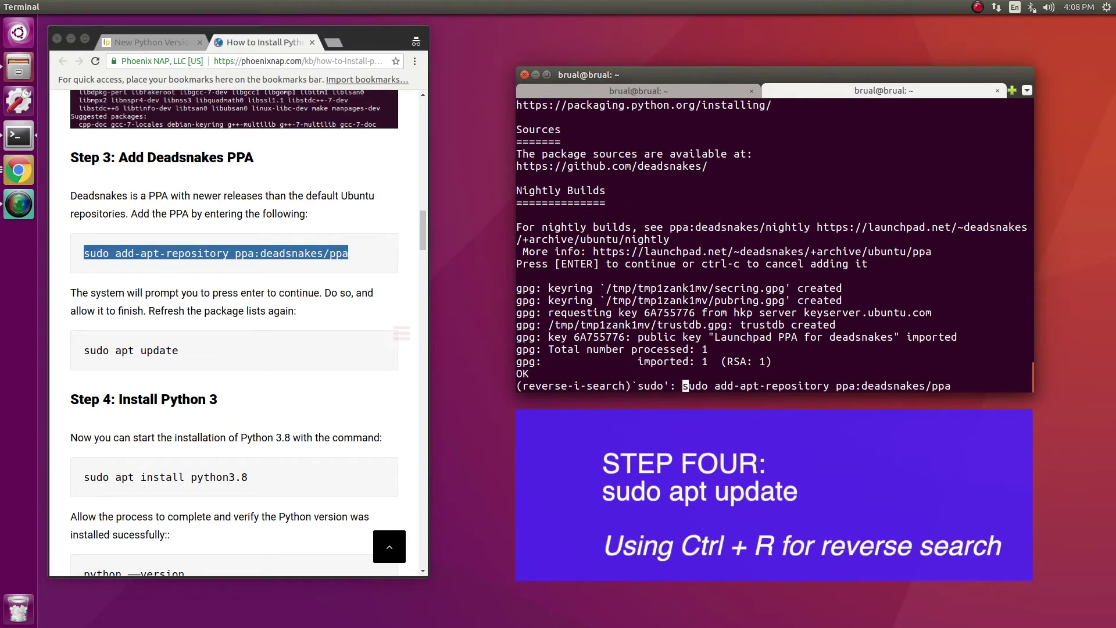
{"action": "type", "text": " apt up"}
{"action": "key", "text": "Escape"}
{"action": "key", "text": "Return"}
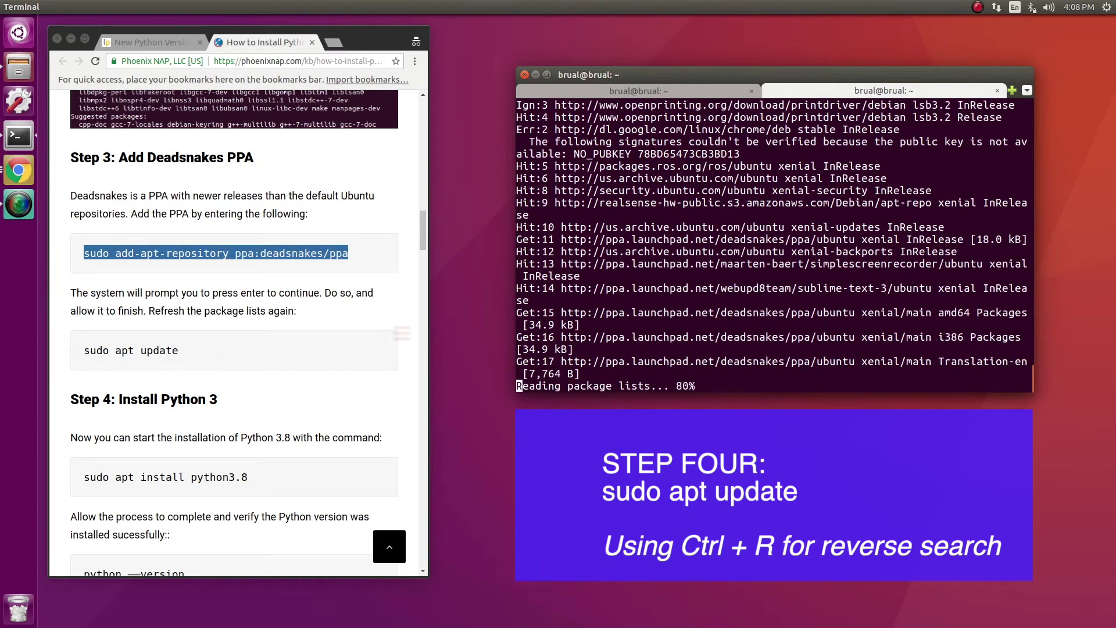
{"action": "type", "text": "sudo apt install python3.9"}
Step: Install python3.9 with sudo apt install, answering Y at the prompt
{"action": "key", "text": "Return"}
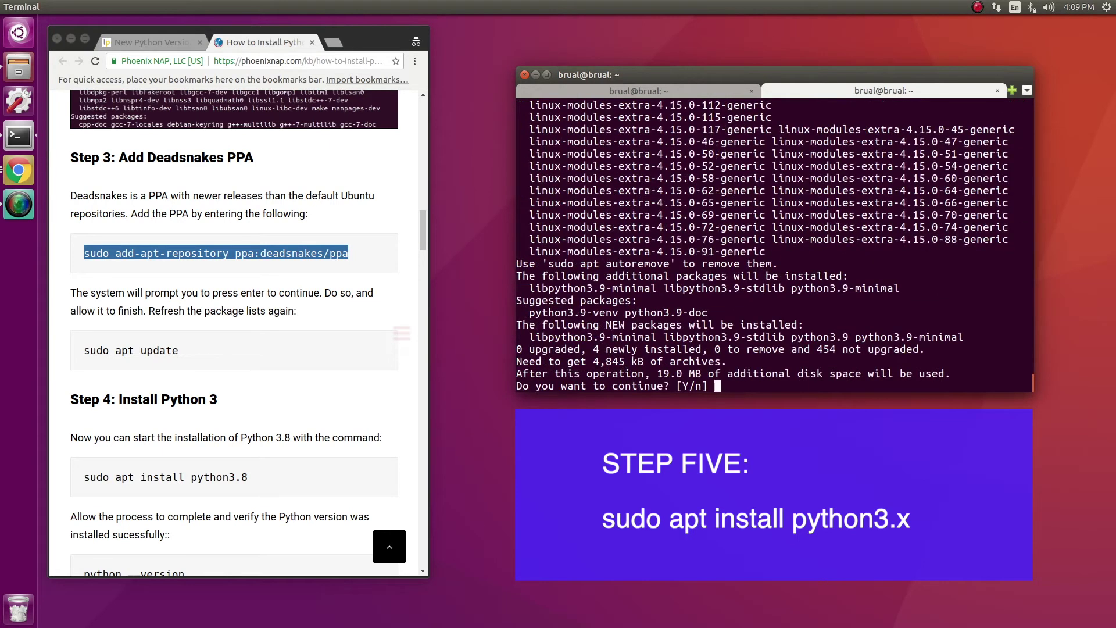
{"action": "type", "text": "Y"}
{"action": "key", "text": "Return"}
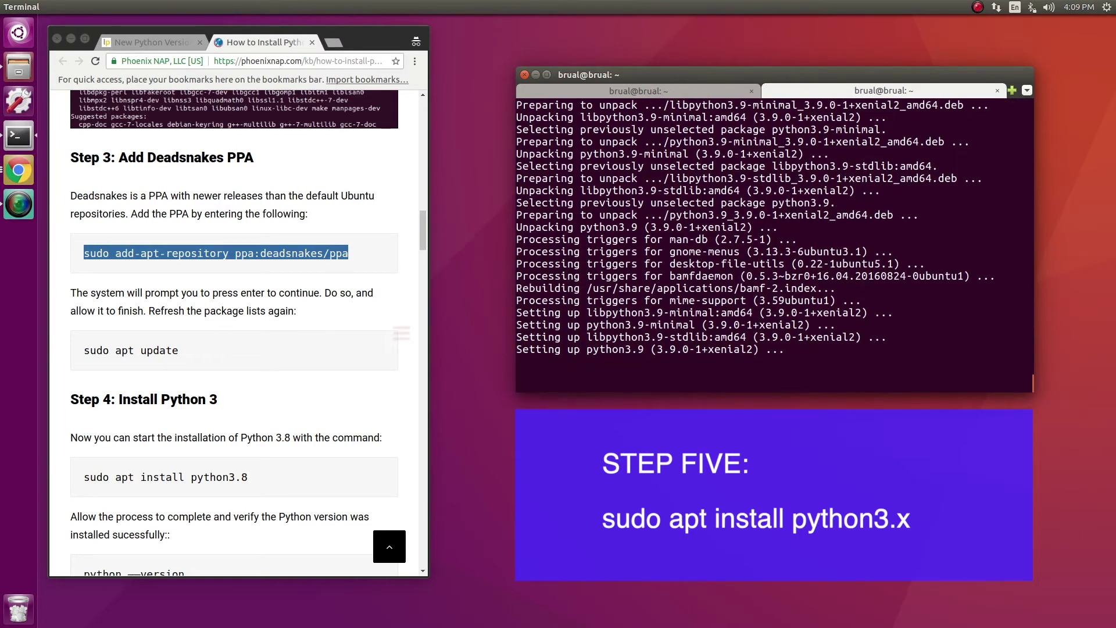
{"action": "type", "text": "python --version"}
Step: Check versions: python3 --version, then python3.9 --version reporting Python 3.9.0
{"action": "key", "text": "Return"}
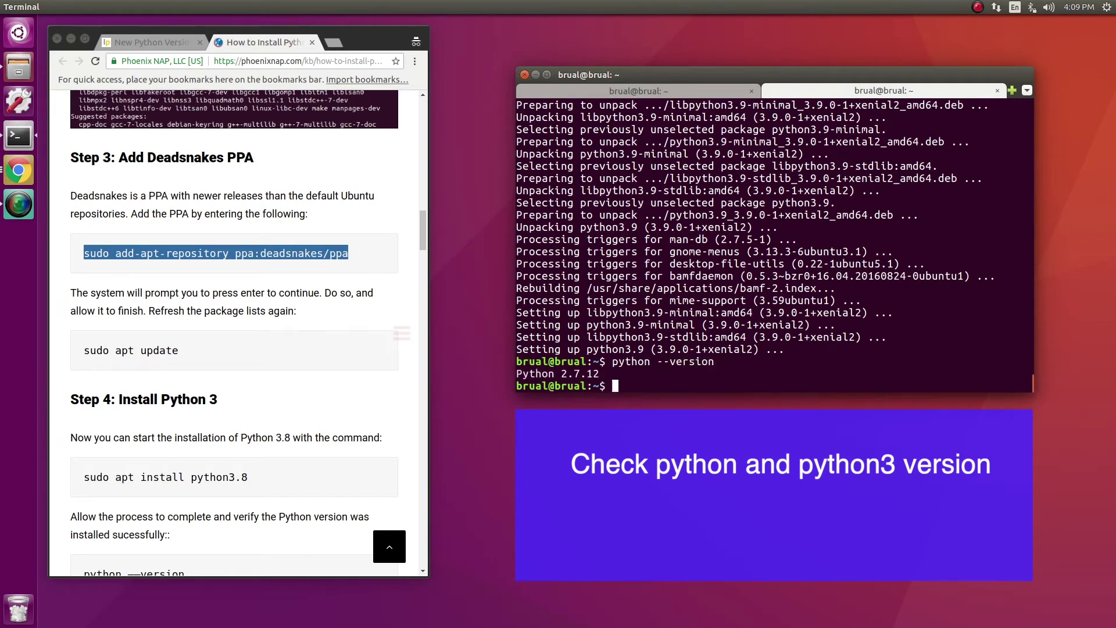
{"action": "key", "text": "Up"}
{"action": "key", "text": "Home"}
{"action": "key", "text": "ctrl+Right"}
{"action": "type", "text": "3"}
{"action": "key", "text": "Return"}
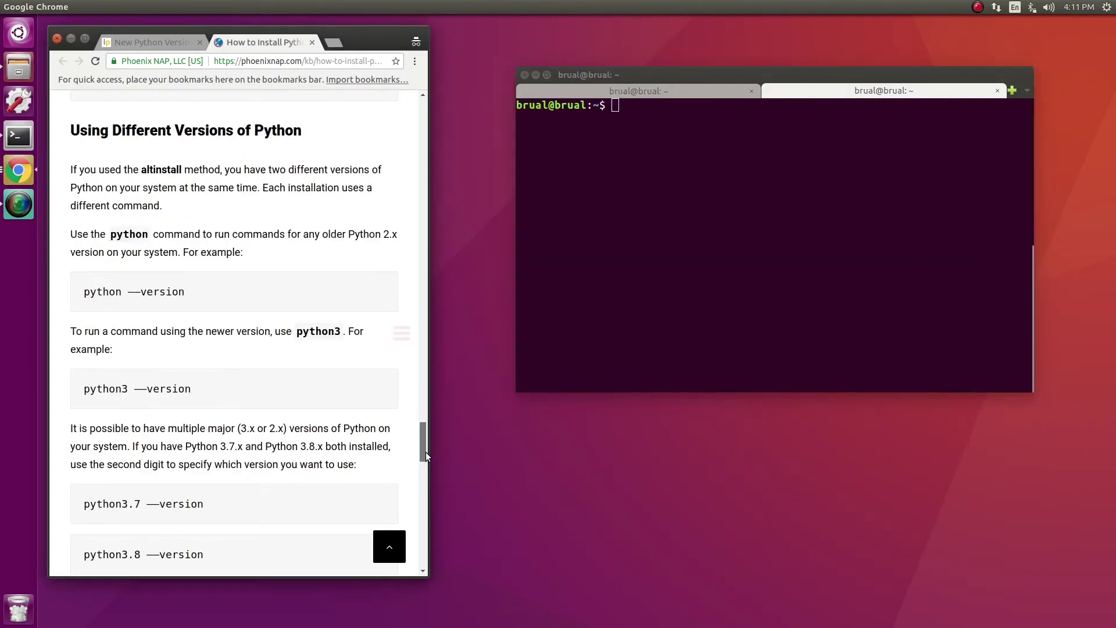
{"action": "left_click_drag", "start_coordinate": [426, 451], "coordinate": [425, 461]}
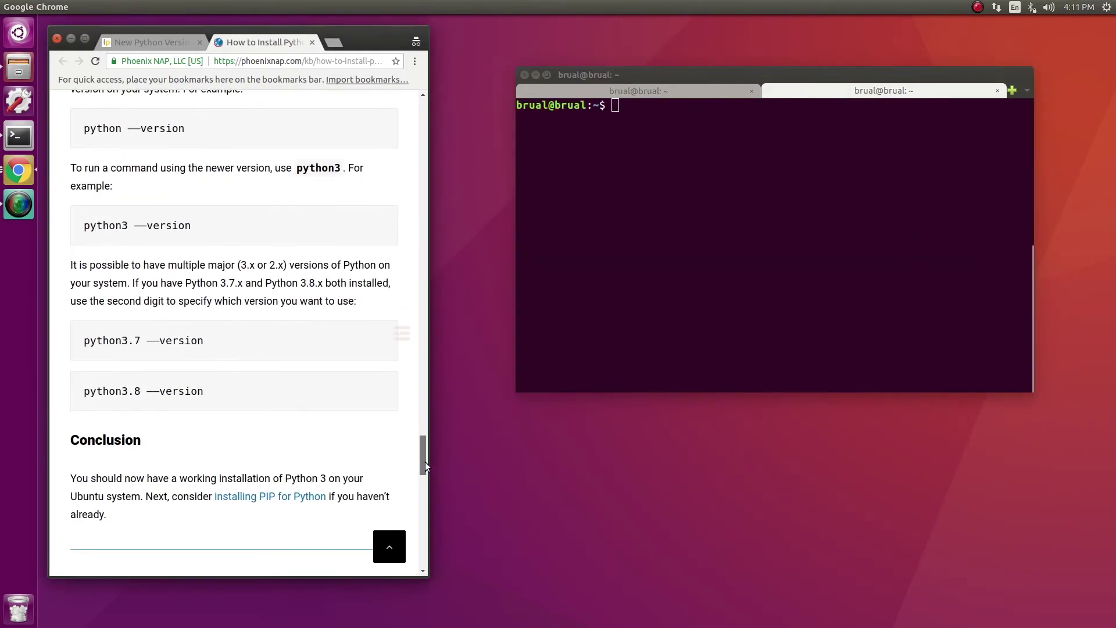
{"action": "left_click", "coordinate": [817, 291]}
{"action": "type", "text": "python"}
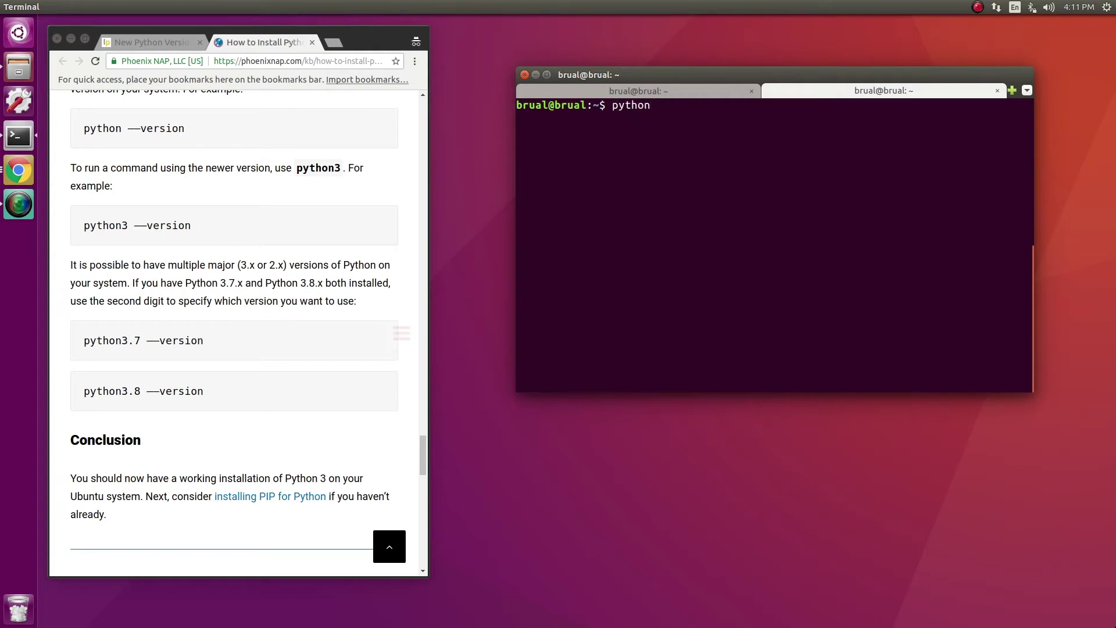
{"action": "type", "text": "3 --version"}
{"action": "key", "text": "Return"}
{"action": "type", "text": "python3"}
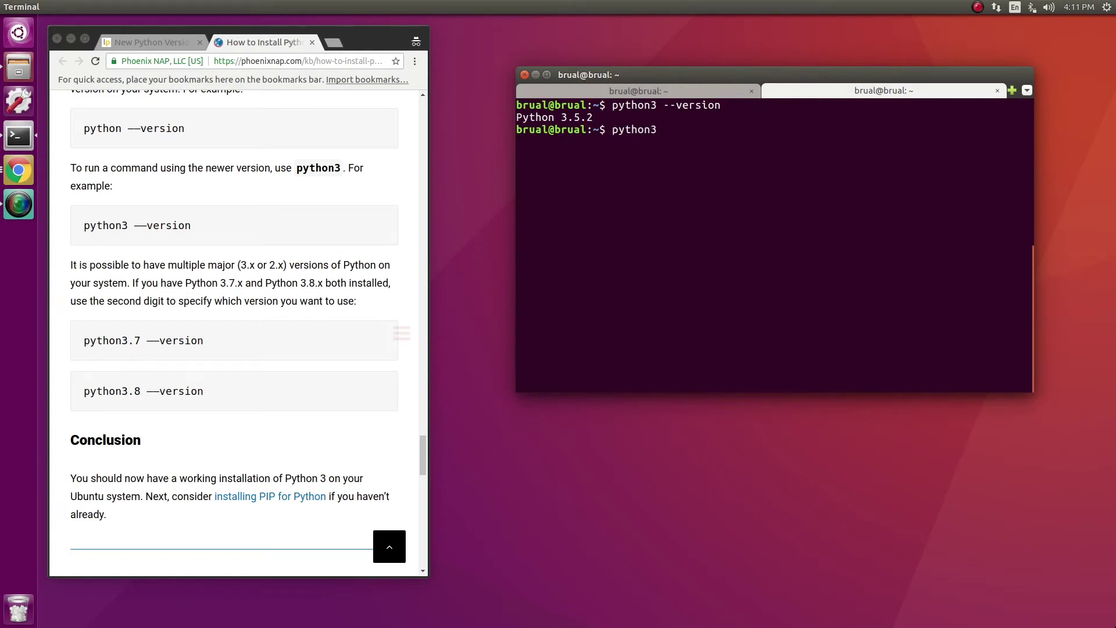
{"action": "type", "text": ".9 "}
{"action": "type", "text": "--version"}
{"action": "key", "text": "Return"}
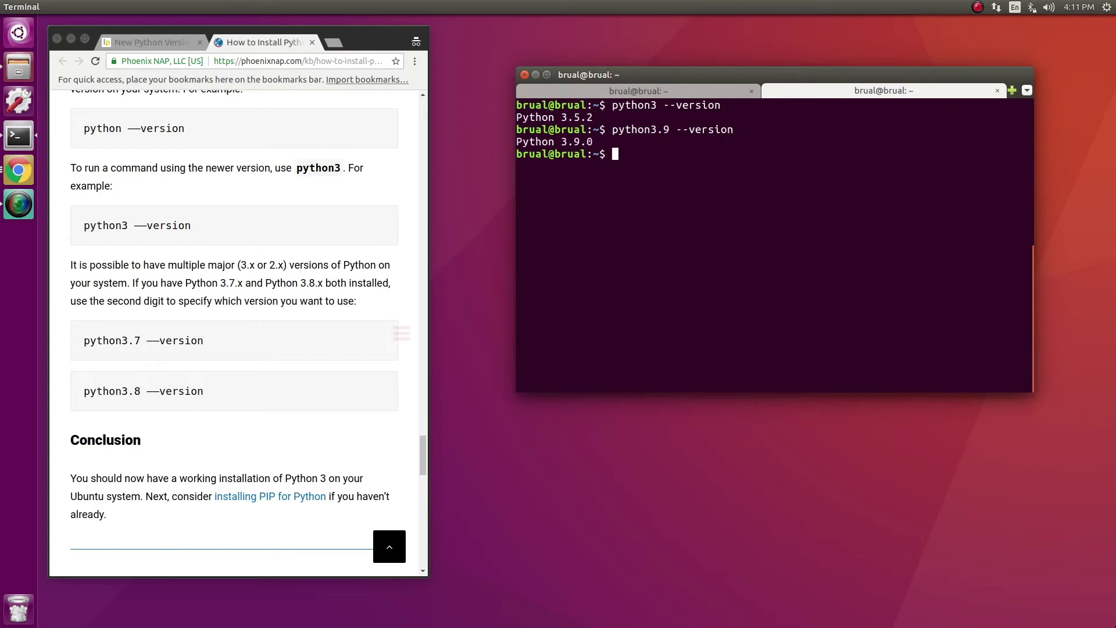
{"action": "type", "text": "which python3.9"}
Step: Locate python3.9 at /usr/bin/python3.9 with which, and print the current PATH
{"action": "key", "text": "Return"}
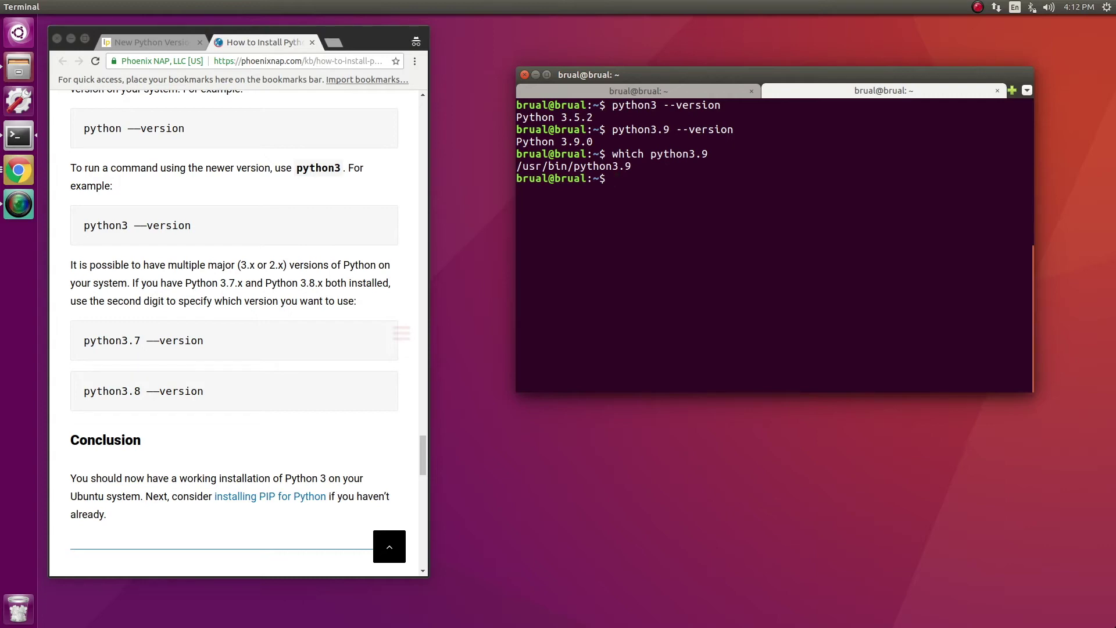
{"action": "type", "text": "echo $PATH"}
{"action": "key", "text": "Return"}
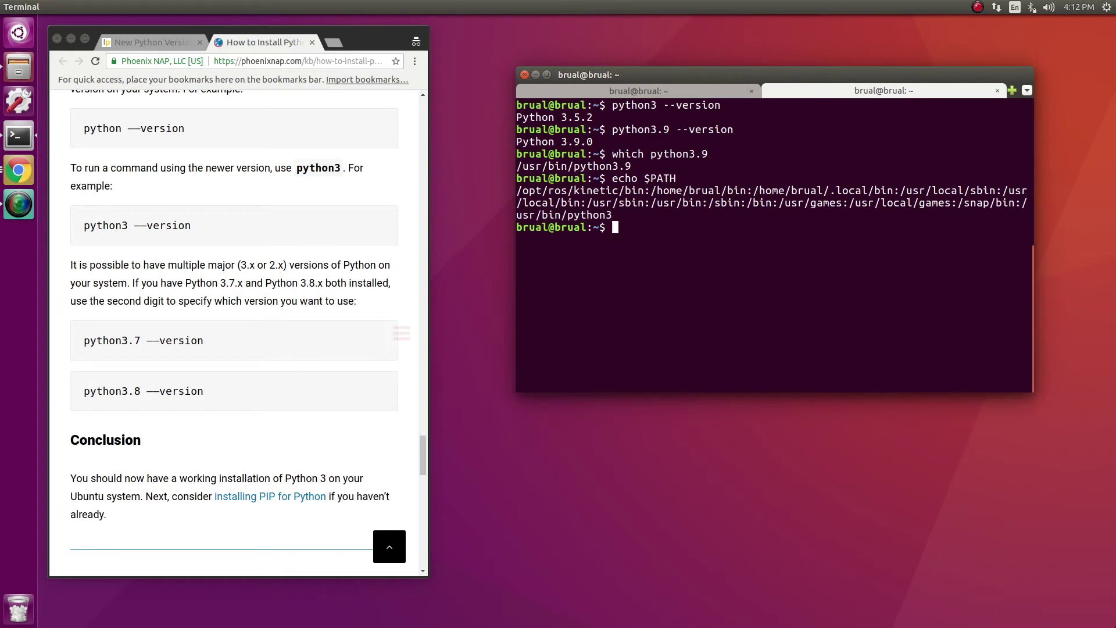
{"action": "type", "text": "export "}
{"action": "type", "text": "PATH=\"$PATH:"}
Step: Export PATH with /usr/bin/python3.9 appended, confirm via echo $PATH, and launch webots
{"action": "triple_click", "coordinate": [582, 142]}
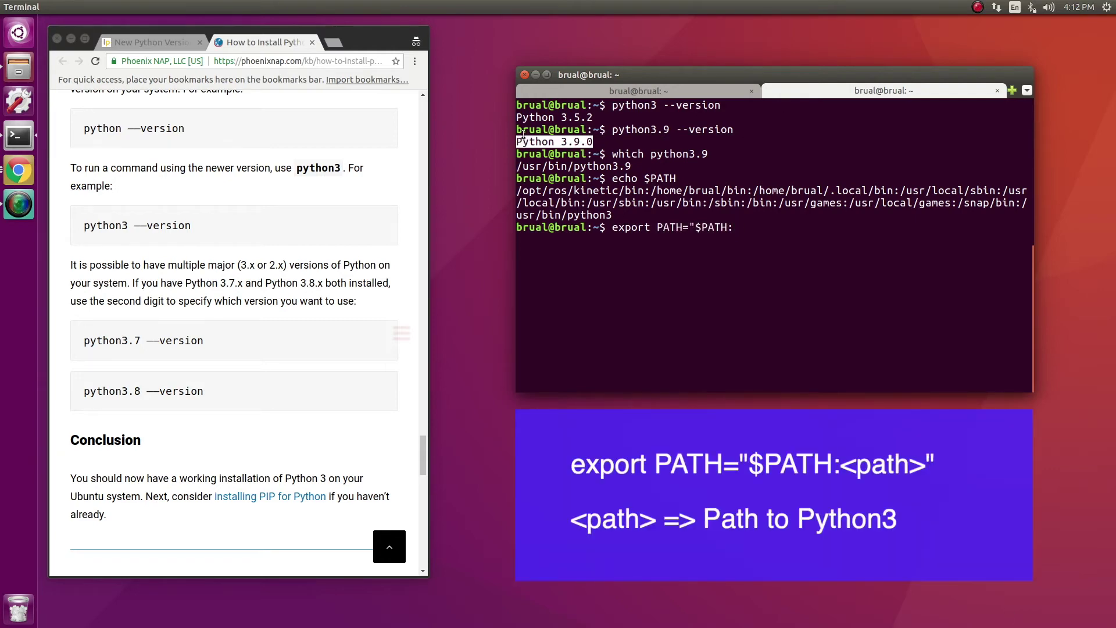
{"action": "double_click", "coordinate": [561, 166]}
{"action": "middle_click", "coordinate": [561, 165]}
{"action": "type", "text": "\""}
{"action": "key", "text": "Return"}
{"action": "type", "text": "echo $PATH"}
{"action": "key", "text": "Return"}
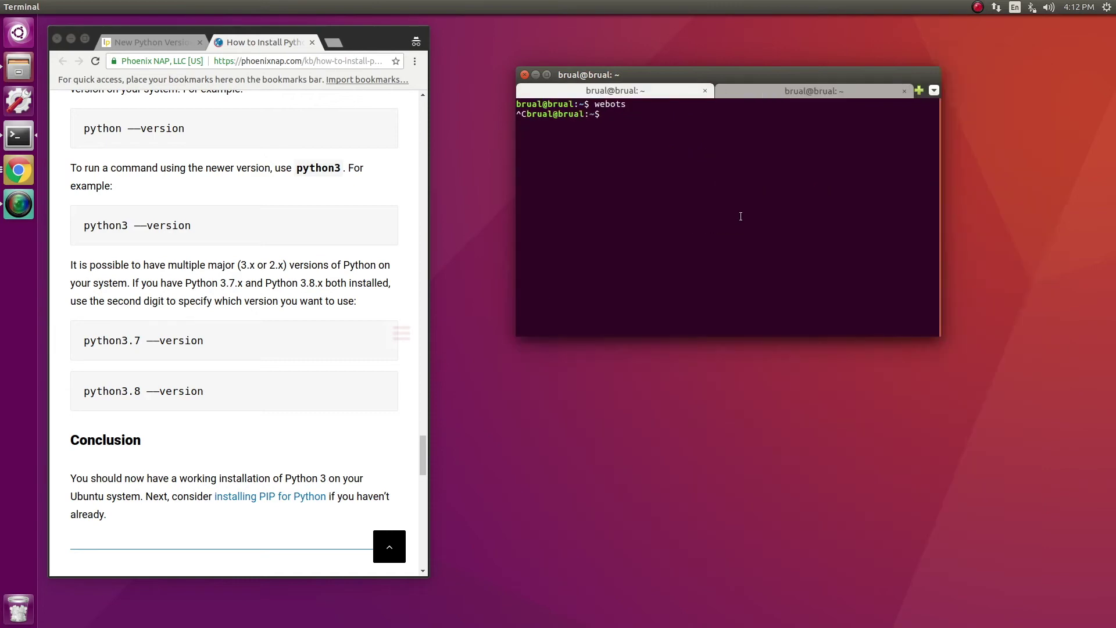
{"action": "type", "text": "webots"}
{"action": "key", "text": "Return"}
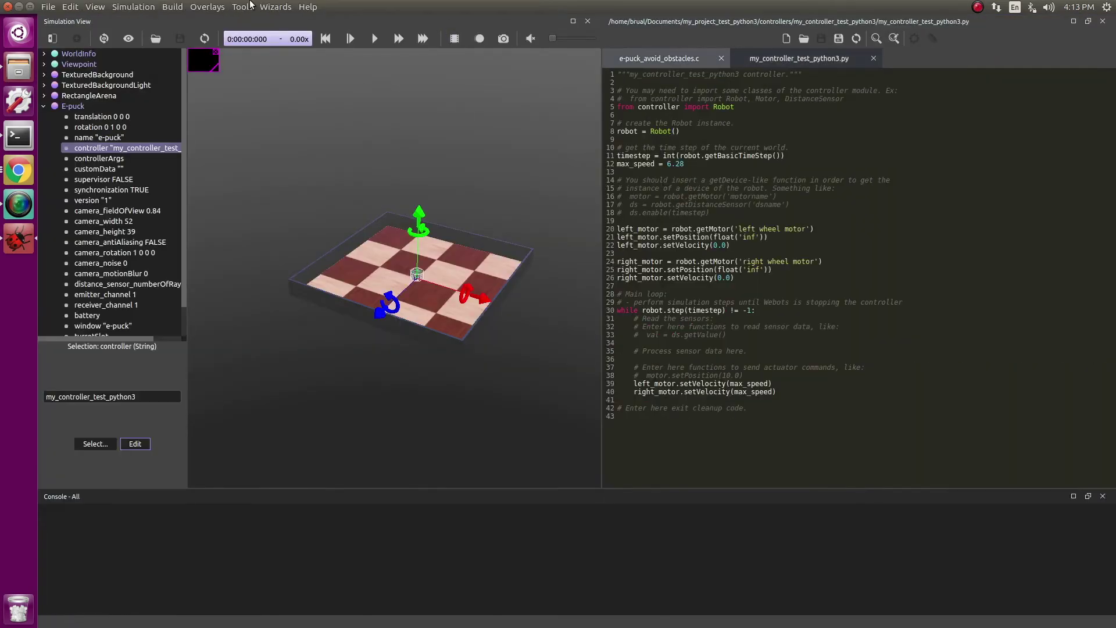
Step: In Tools > Preferences, set the Python command to python3.9 and apply it
{"action": "left_click", "coordinate": [241, 7]}
{"action": "left_click", "coordinate": [250, 137]}
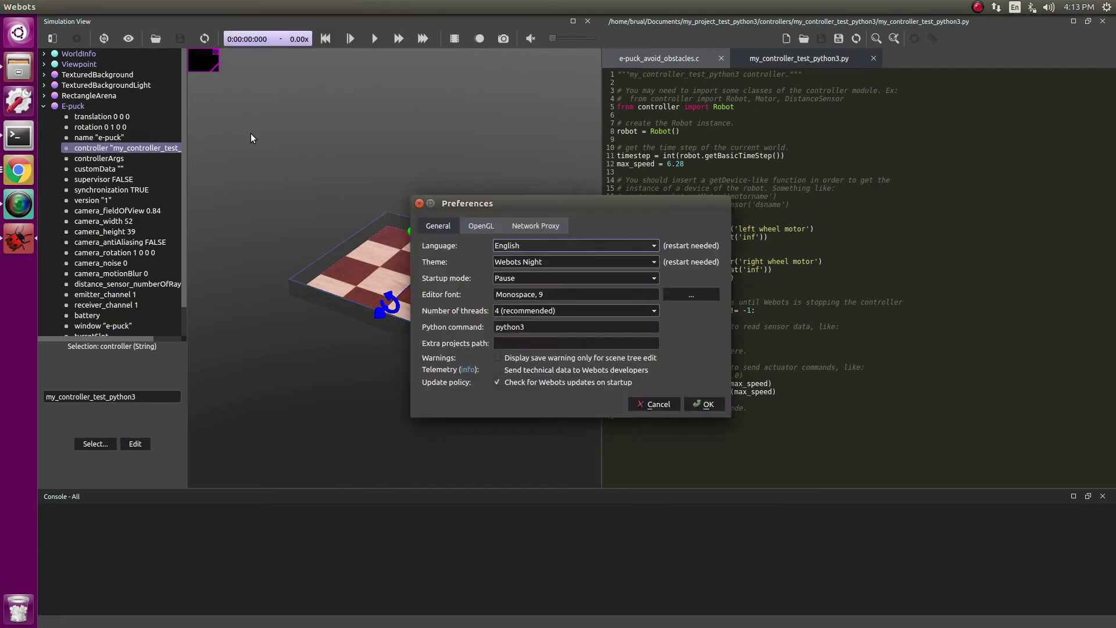
{"action": "left_click", "coordinate": [578, 327]}
{"action": "type", "text": ".9"}
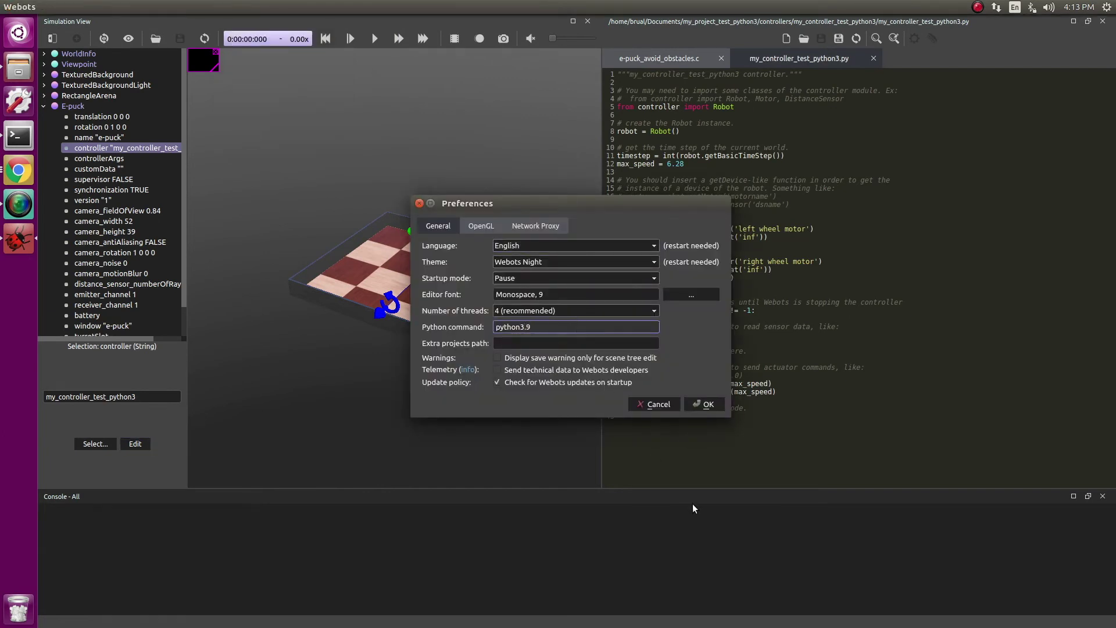
{"action": "left_click", "coordinate": [707, 404]}
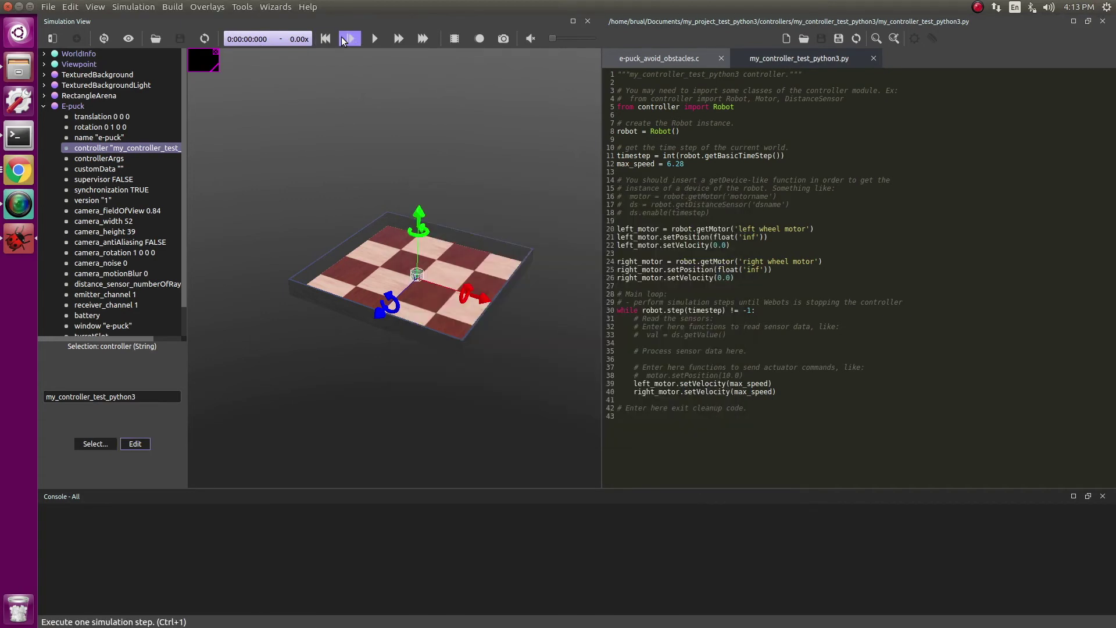
Step: Run the simulation, which fails with No module named 'controller', and return to the terminal
{"action": "left_click", "coordinate": [373, 38]}
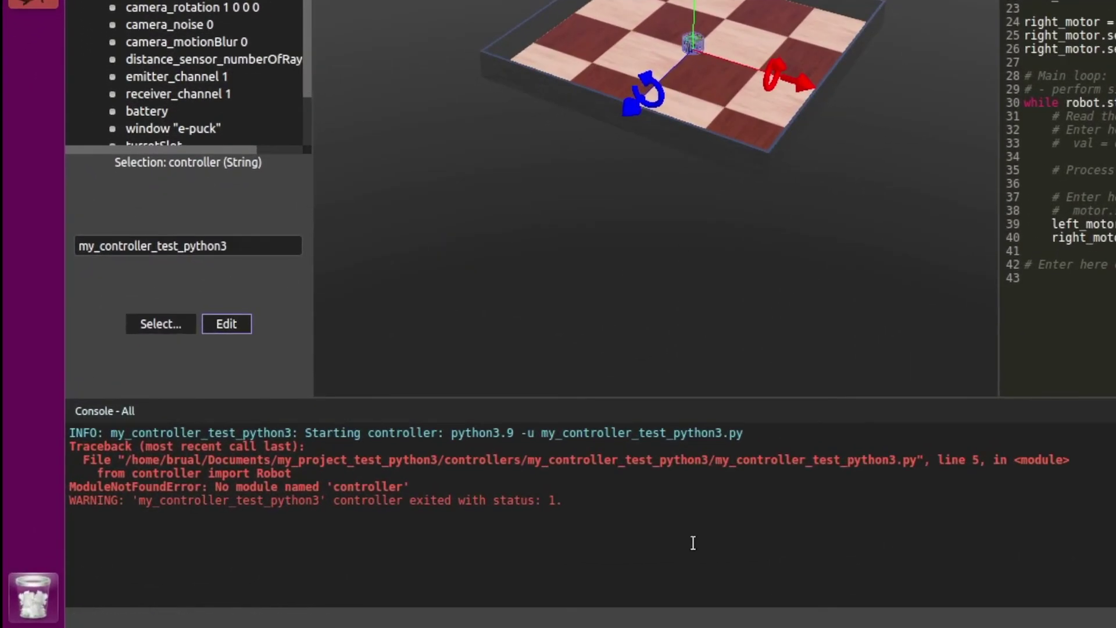
{"action": "left_click", "coordinate": [726, 586]}
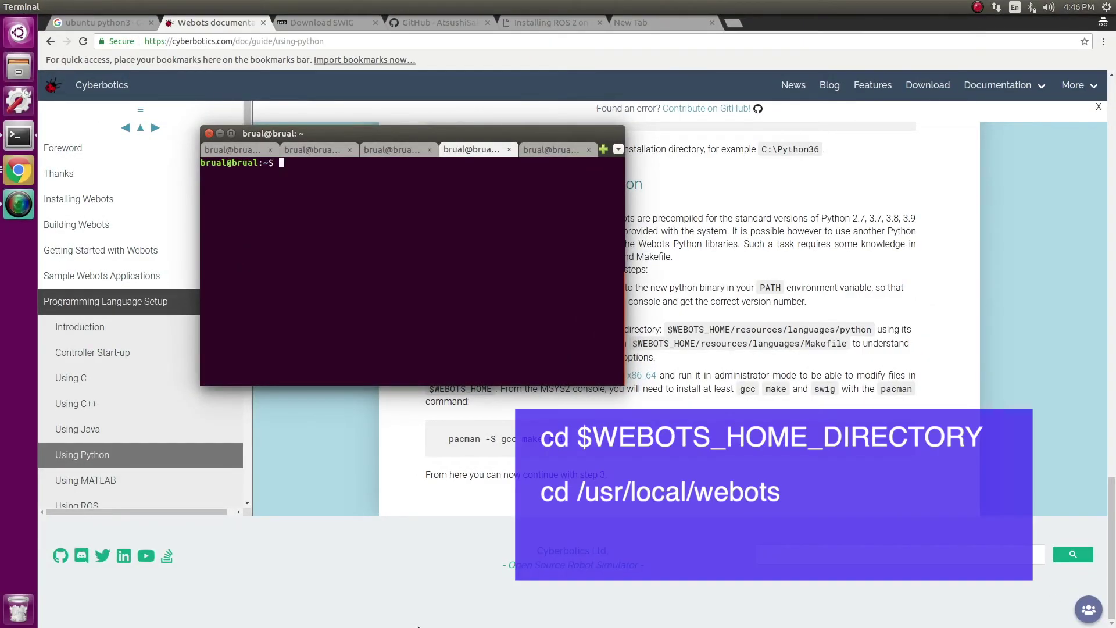
{"action": "type", "text": "cd /usr/local/webots"}
Step: Change into /usr/local/webots and list its contents
{"action": "key", "text": "Return"}
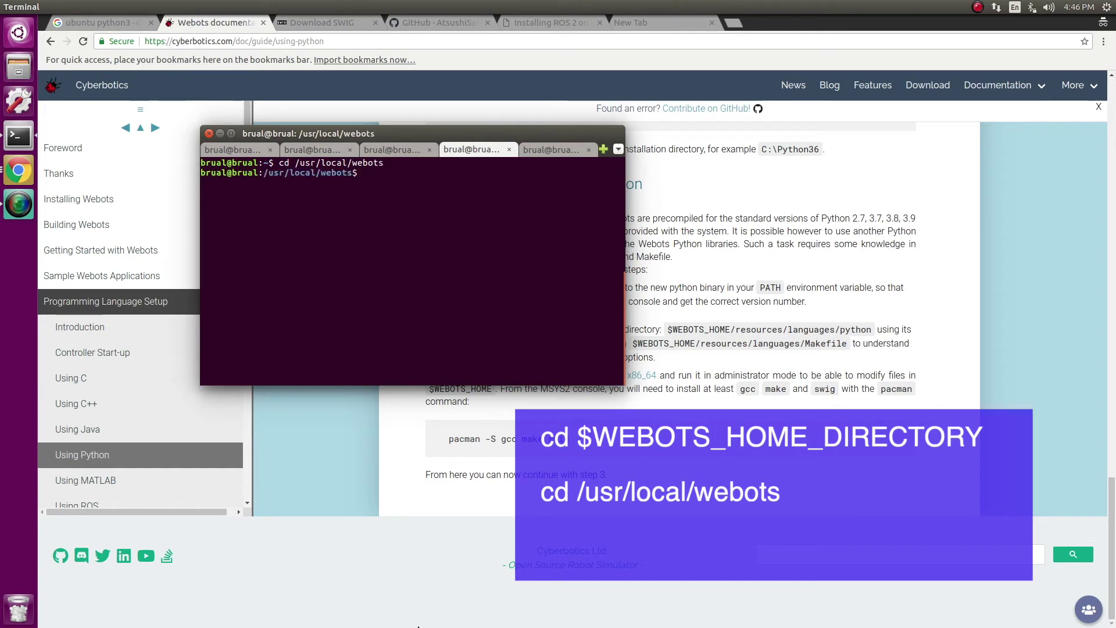
{"action": "type", "text": "ls"}
{"action": "key", "text": "Return"}
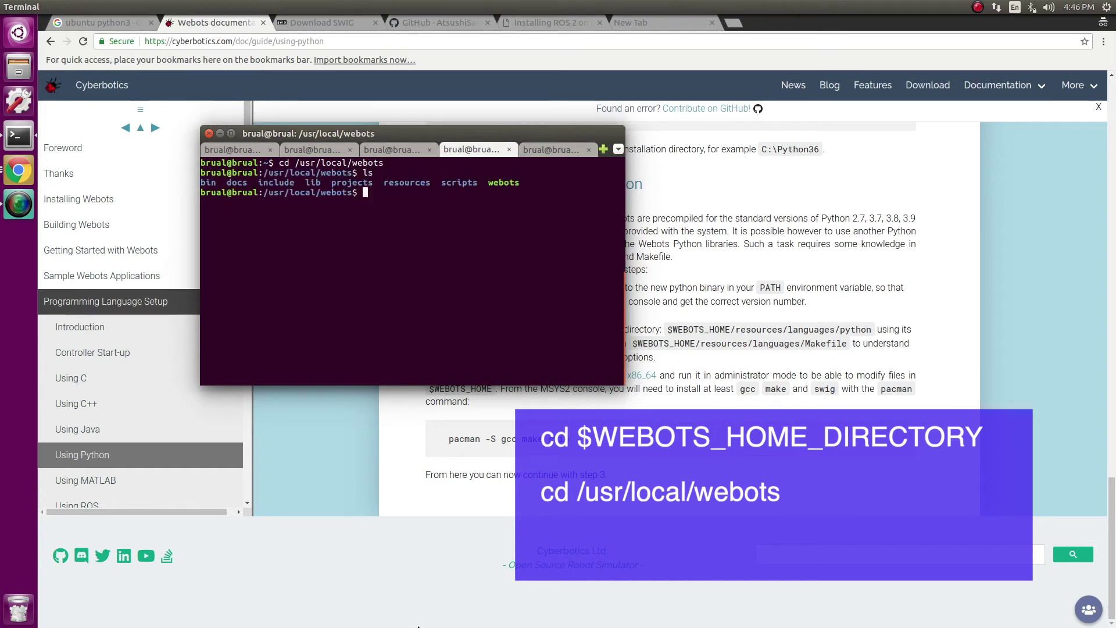
{"action": "type", "text": "cd "}
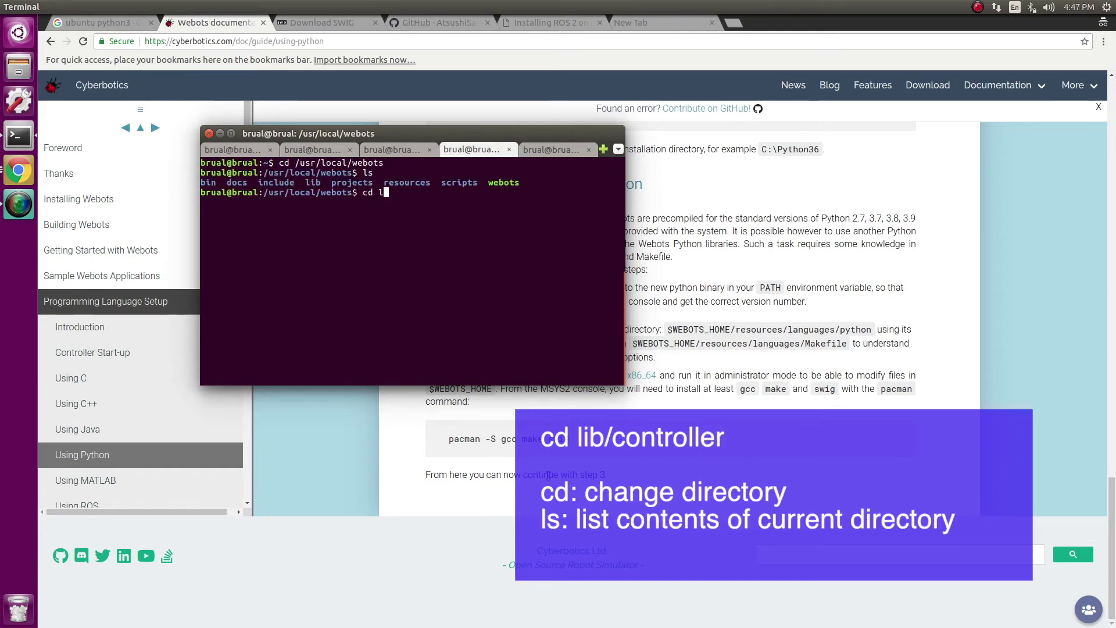
{"action": "type", "text": "lib/"}
{"action": "type", "text": "con"}
Step: Enter lib/controller and list it, showing python27 through python38 library folders
{"action": "key", "text": "Tab"}
{"action": "key", "text": "Return"}
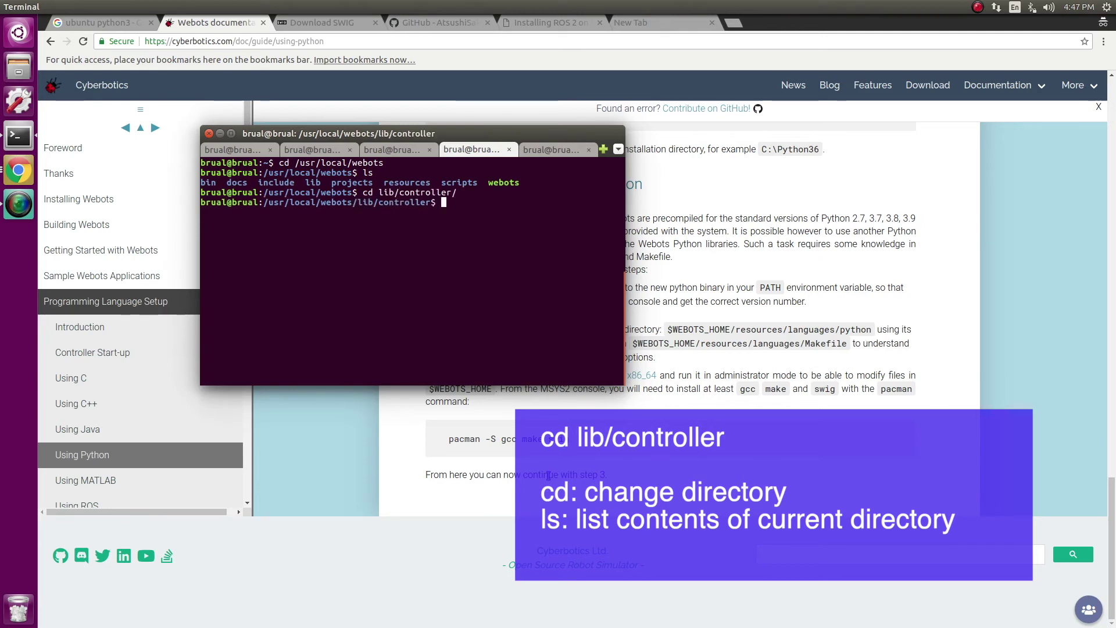
{"action": "type", "text": "ls"}
{"action": "key", "text": "Return"}
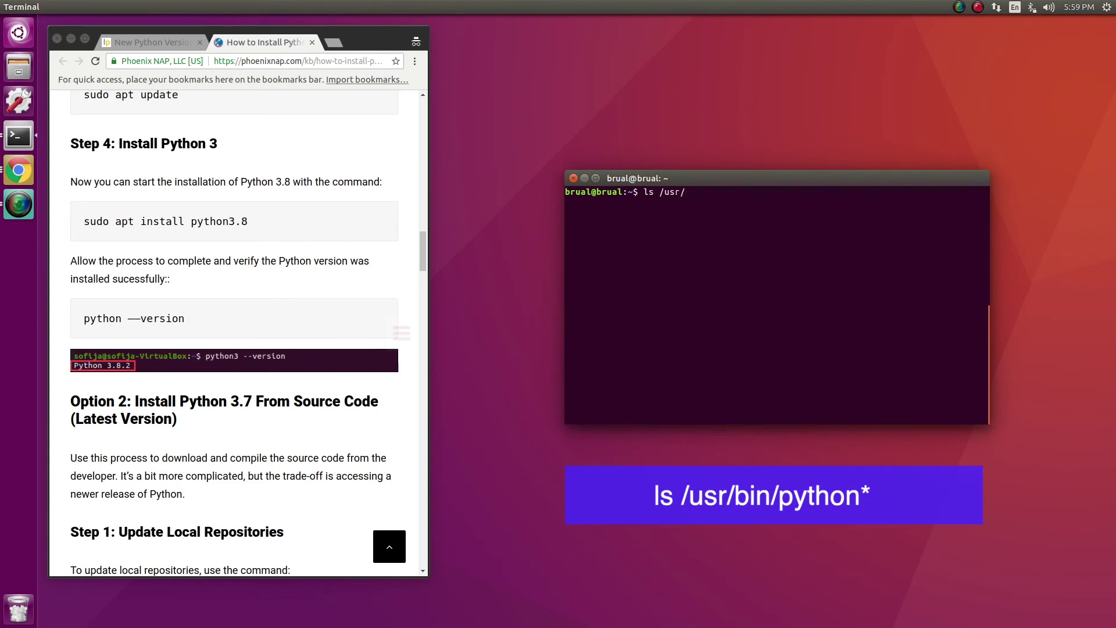
{"action": "type", "text": "bin/python*"}
Step: List the python binaries in /usr/bin, then run sudo apt install python3.8 with the password
{"action": "key", "text": "Return"}
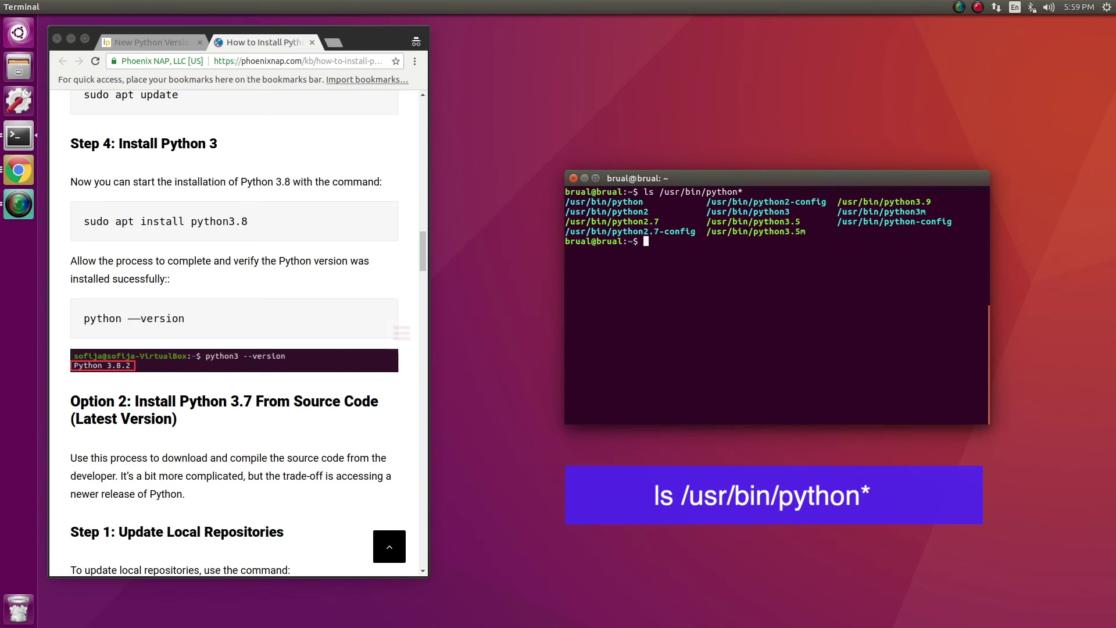
{"action": "type", "text": "sudo apt "}
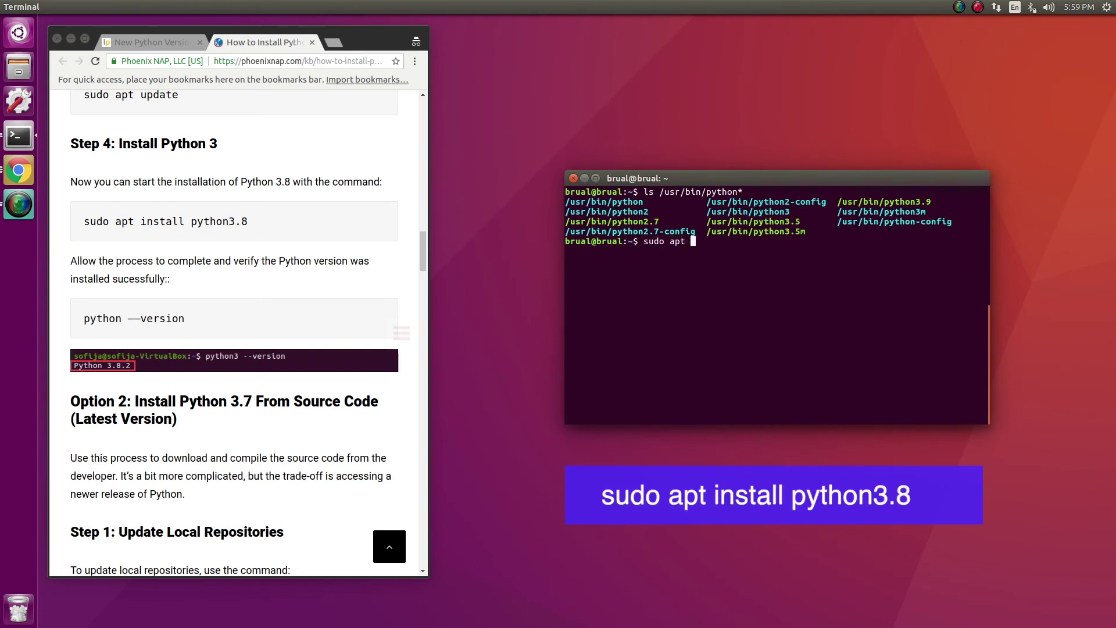
{"action": "type", "text": "install python3.8"}
{"action": "key", "text": "Return"}
{"action": "key", "text": "Return"}
{"action": "type", "text": "Y"}
{"action": "key", "text": "Return"}
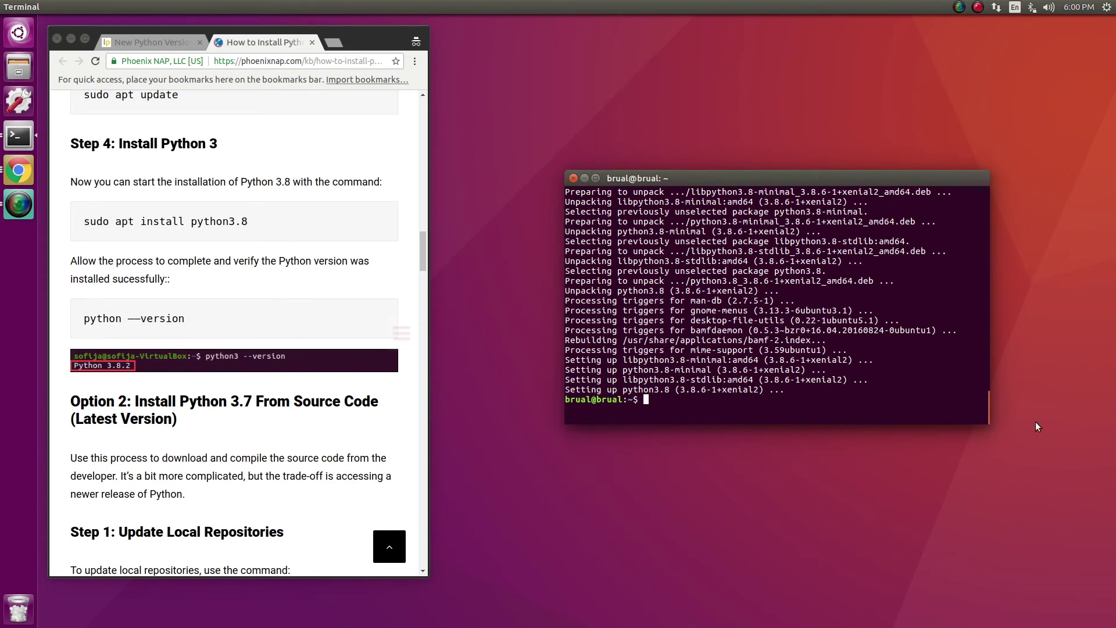
{"action": "type", "text": "python3.8 --version"}
Step: Verify python3.8 --version reports 3.8.6 and which python3.8 gives /usr/bin/python3.8
{"action": "key", "text": "Return"}
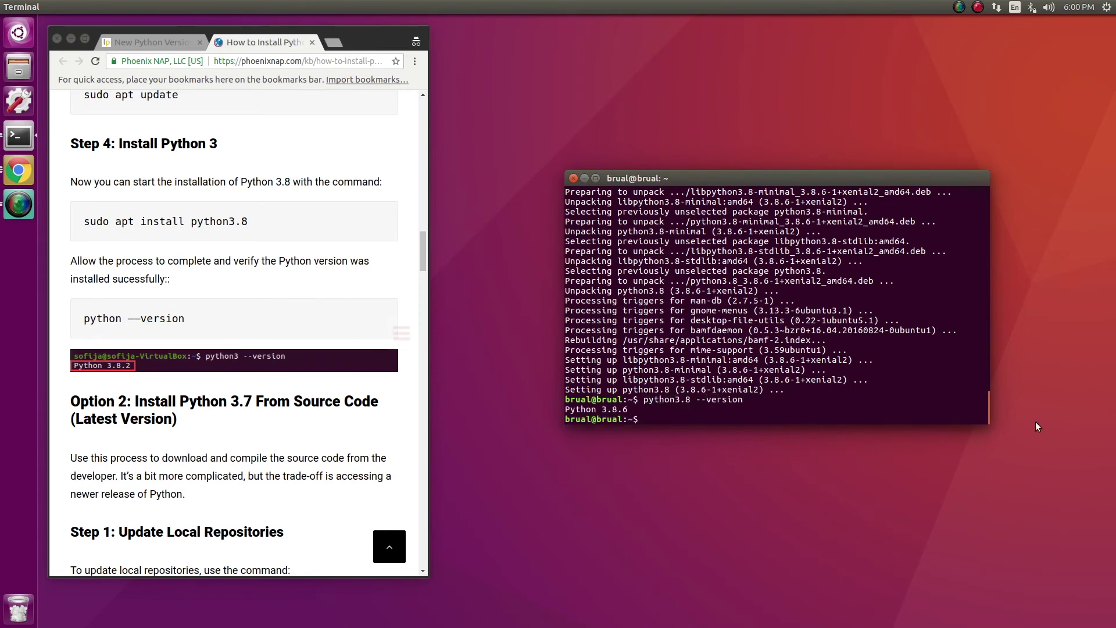
{"action": "type", "text": "python3.8 which"}
{"action": "key", "text": "Return"}
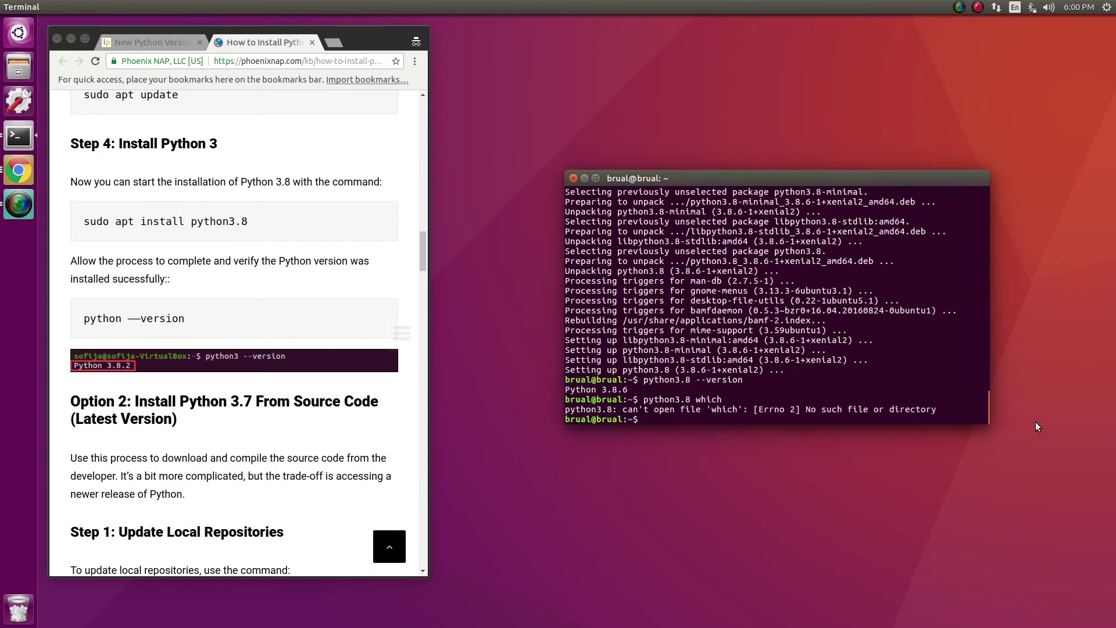
{"action": "key", "text": "ctrl+r"}
{"action": "type", "text": "wh"}
{"action": "key", "text": "ctrl+r"}
{"action": "key", "text": "Escape"}
{"action": "key", "text": "End"}
{"action": "type", "text": ".8"}
{"action": "key", "text": "Return"}
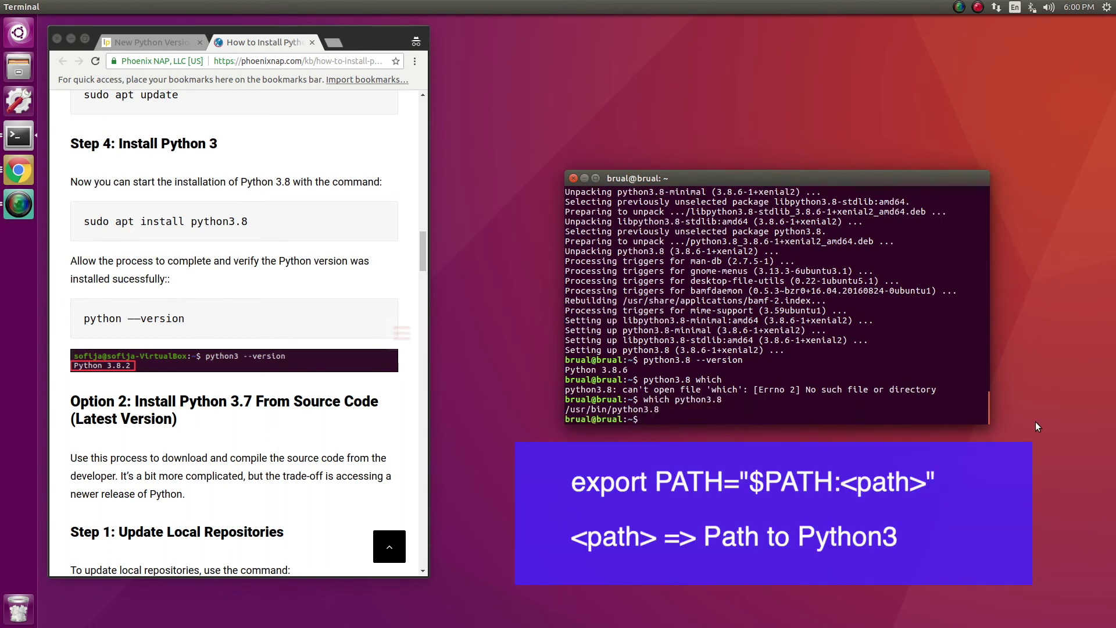
{"action": "type", "text": "export "}
{"action": "type", "text": "$"}
{"action": "type", "text": "PATH=\""}
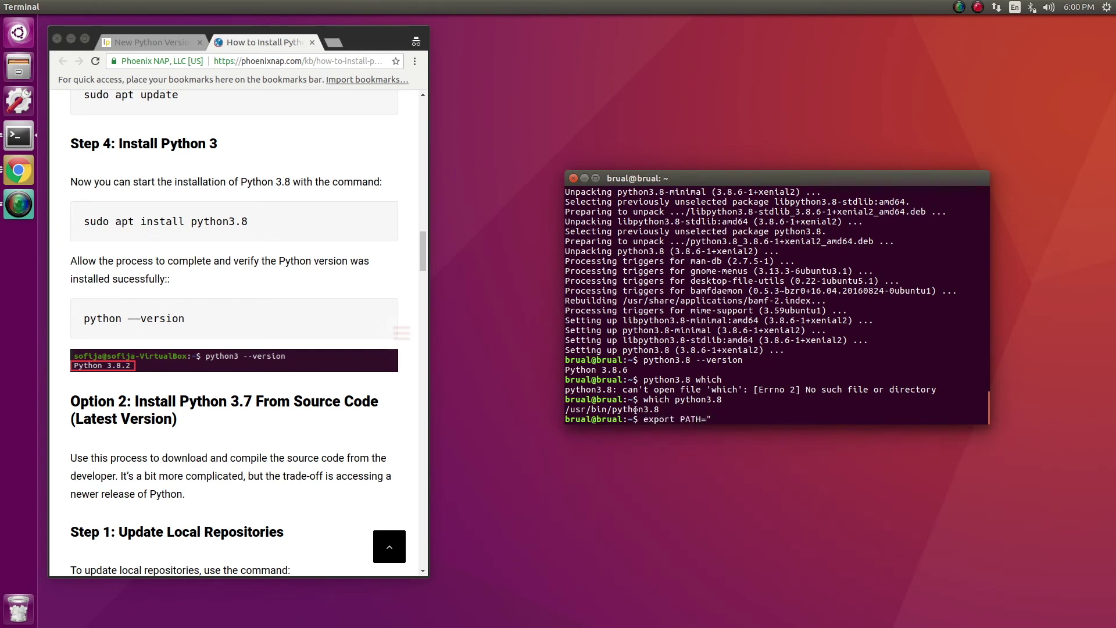
Step: Draft an export PATH command with the pasted python3.8 path, then erase the botched attempt
{"action": "double_click", "coordinate": [635, 408]}
{"action": "middle_click", "coordinate": [659, 409]}
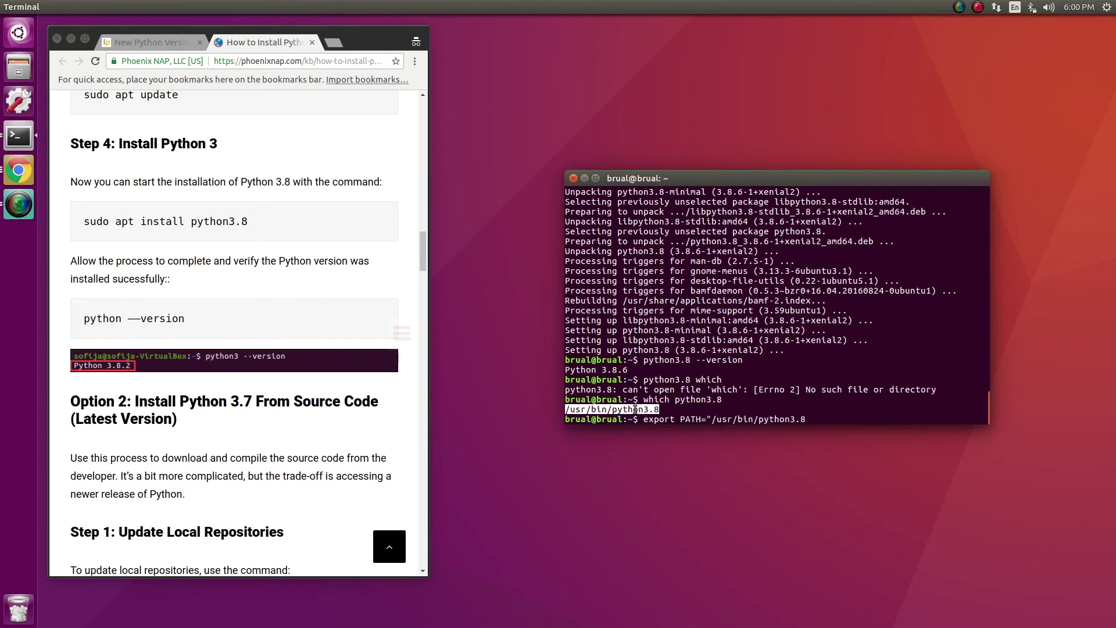
{"action": "type", "text": ":$p"}
{"action": "key", "text": "BackSpace"}
{"action": "key", "text": "BackSpace"}
{"action": "key", "text": "BackSpace"}
{"action": "type", "text": "\""}
{"action": "key", "text": "Right"}
{"action": "key", "text": "Right"}
{"action": "key", "text": "Right"}
{"action": "key", "text": "Right"}
{"action": "key", "text": "Right"}
{"action": "key", "text": "BackSpace"}
{"action": "key", "text": "BackSpace"}
{"action": "key", "text": "BackSpace"}
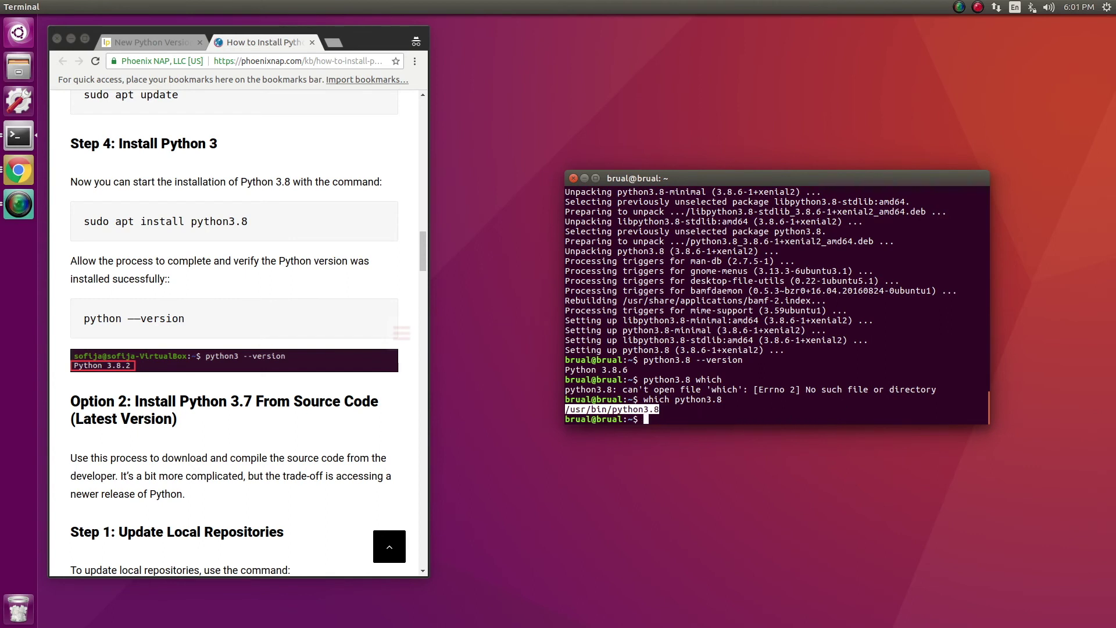
{"action": "left_click", "coordinate": [859, 416]}
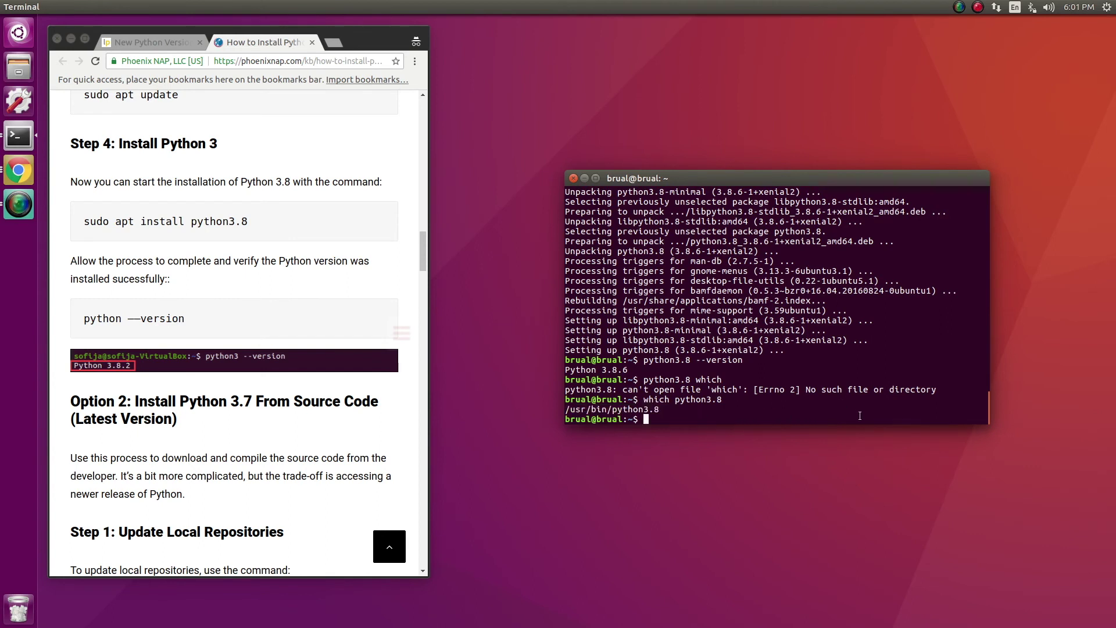
{"action": "type", "text": "export "}
{"action": "type", "text": "$"}
{"action": "type", "text": "PATH=\"$"}
{"action": "type", "text": "PATH:"}
Step: Export PATH="$PATH:/usr/bin/python3.8", confirm with echo $PATH, and open a new terminal tab
{"action": "double_click", "coordinate": [634, 407]}
{"action": "middle_click", "coordinate": [634, 407]}
{"action": "type", "text": "\""}
{"action": "key", "text": "Return"}
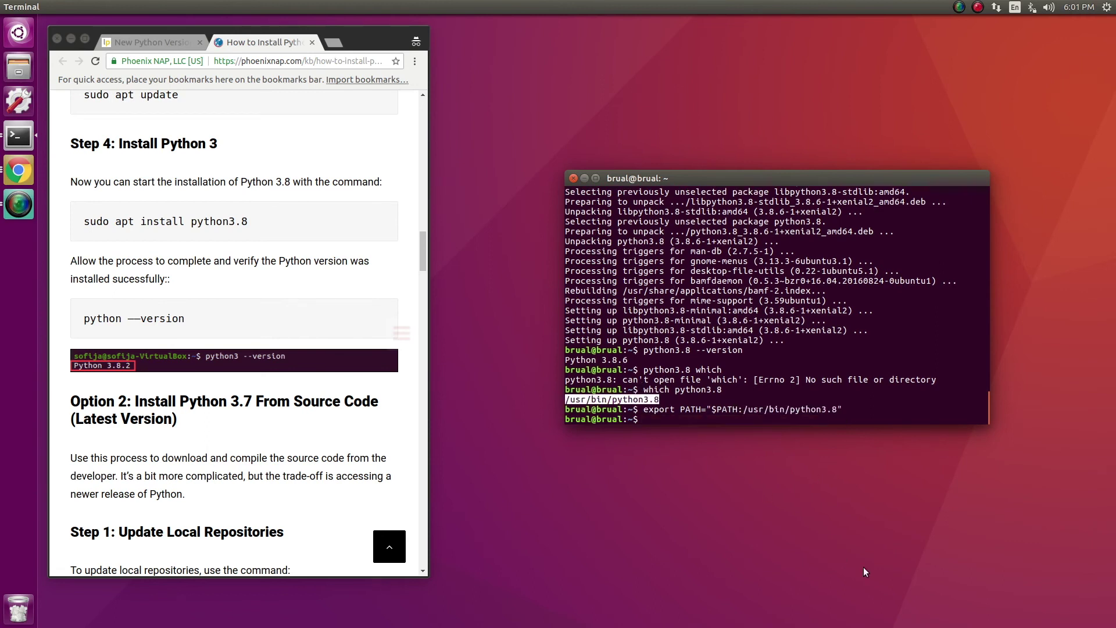
{"action": "type", "text": "echo"}
{"action": "left_click", "coordinate": [864, 567]}
{"action": "key", "text": "alt+Tab"}
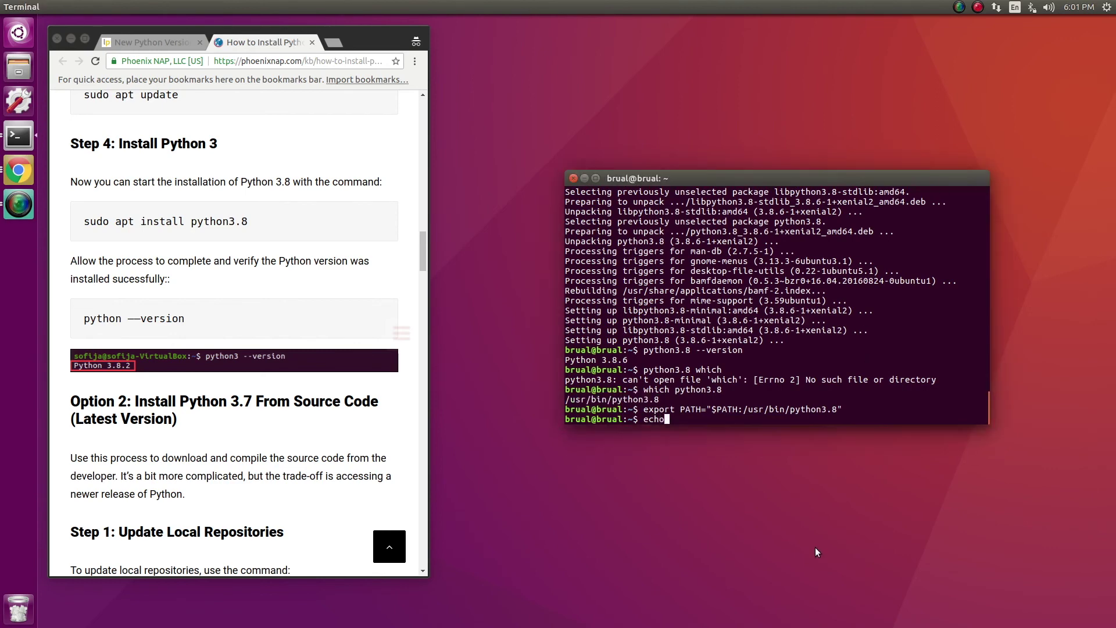
{"action": "type", "text": " $PATH"}
{"action": "key", "text": "Return"}
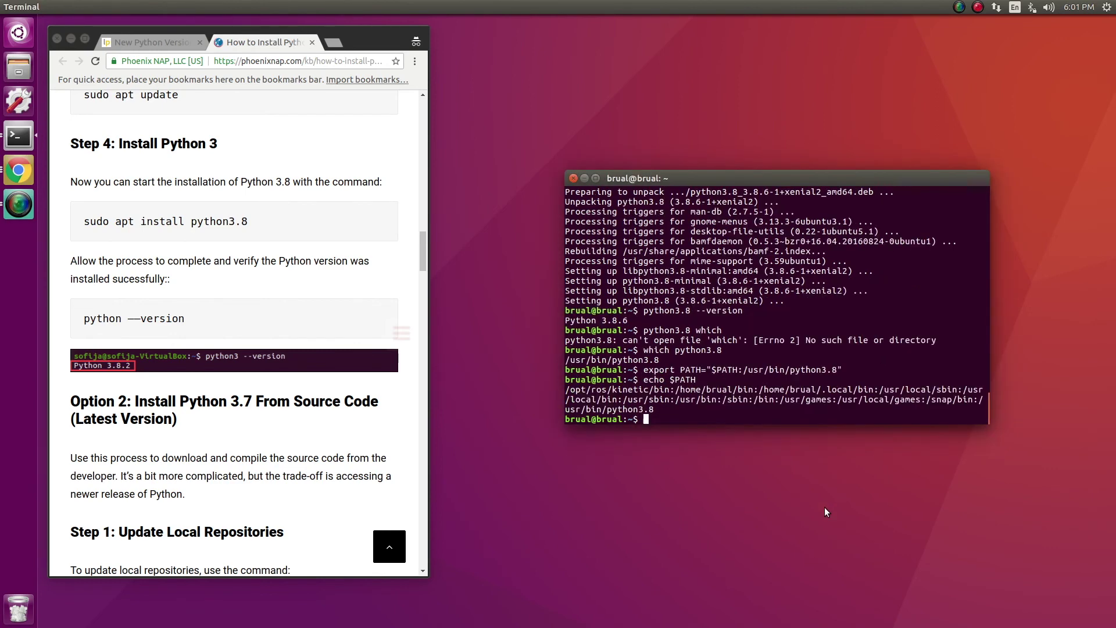
{"action": "key", "text": "ctrl+shift+t"}
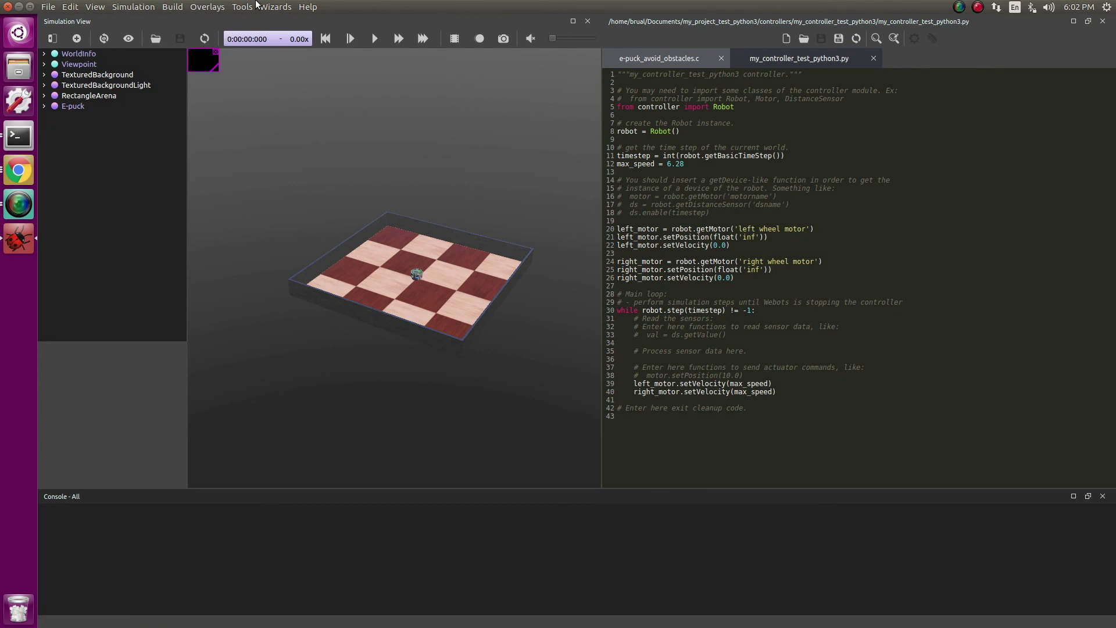
Step: In Tools > Preferences, replace the Python command /usr/bin/python3.9 with python3.8 and apply
{"action": "left_click", "coordinate": [259, 6]}
{"action": "mouse_move", "coordinate": [241, 6]}
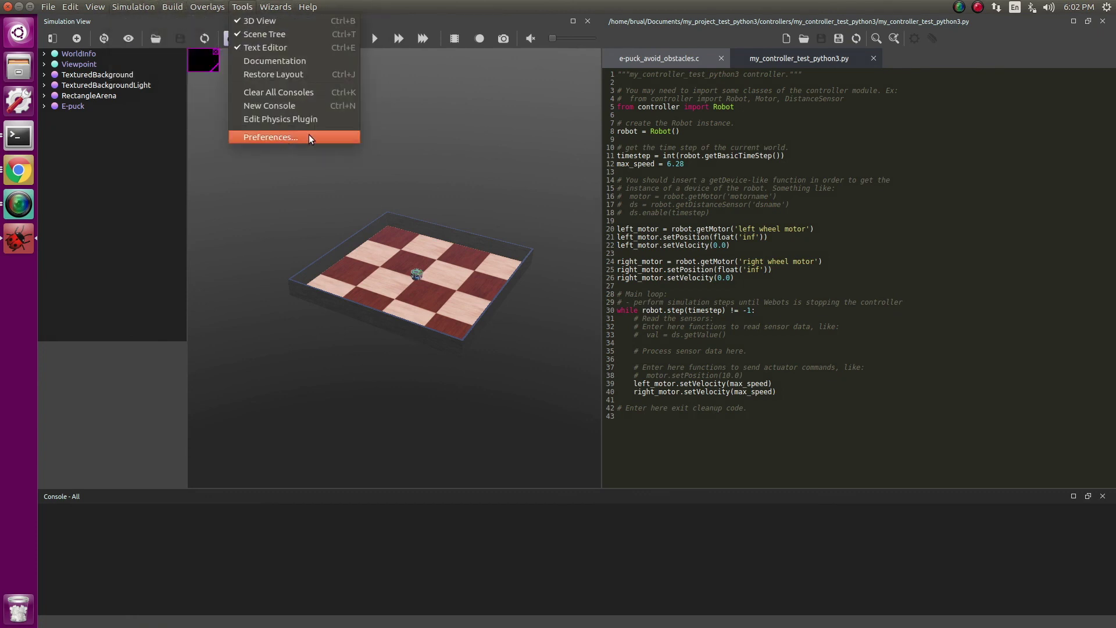
{"action": "left_click", "coordinate": [309, 136]}
{"action": "left_click", "coordinate": [610, 329]}
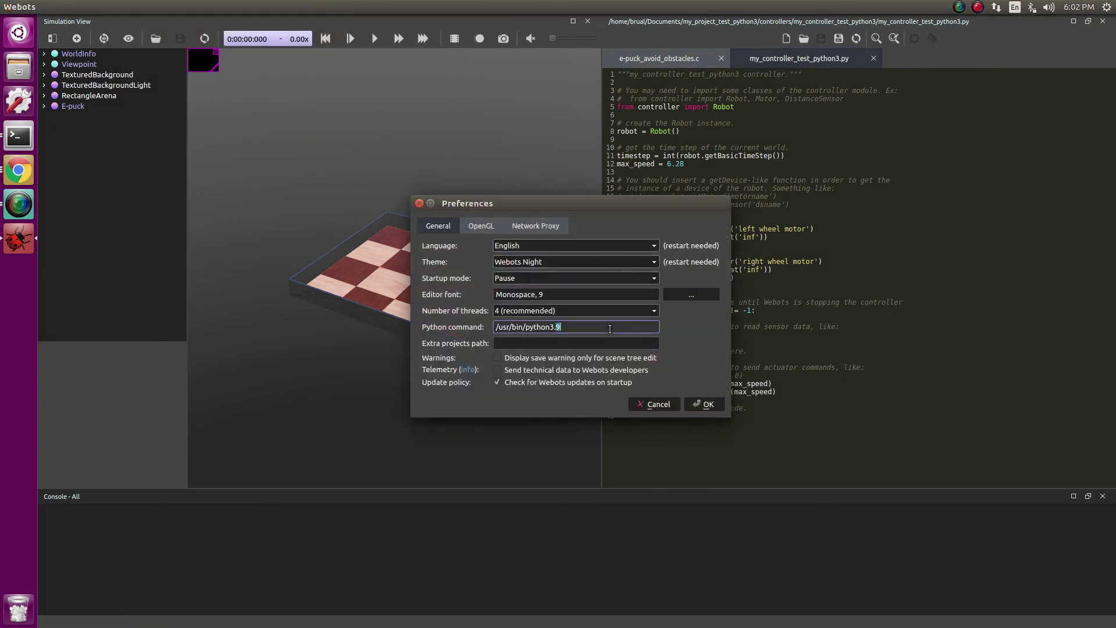
{"action": "key", "text": "ctrl+a"}
{"action": "key", "text": "BackSpace"}
{"action": "type", "text": "yth"}
{"action": "left_click", "coordinate": [700, 405]}
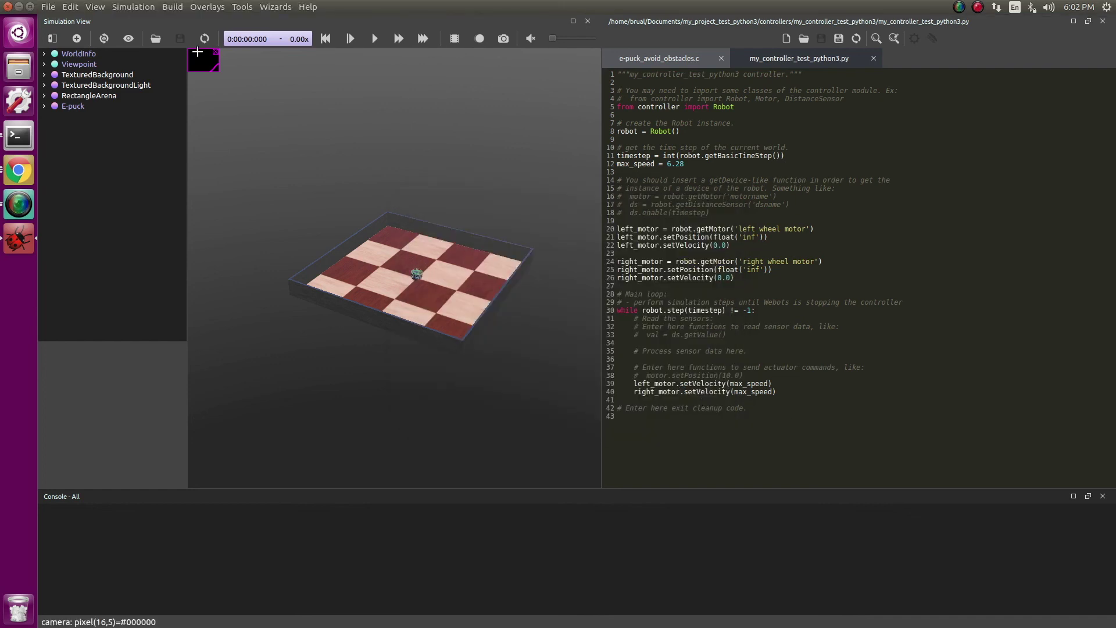
Step: Run the e-puck simulation so the controller starts with python3.8, then pause and reset it
{"action": "left_click", "coordinate": [373, 39]}
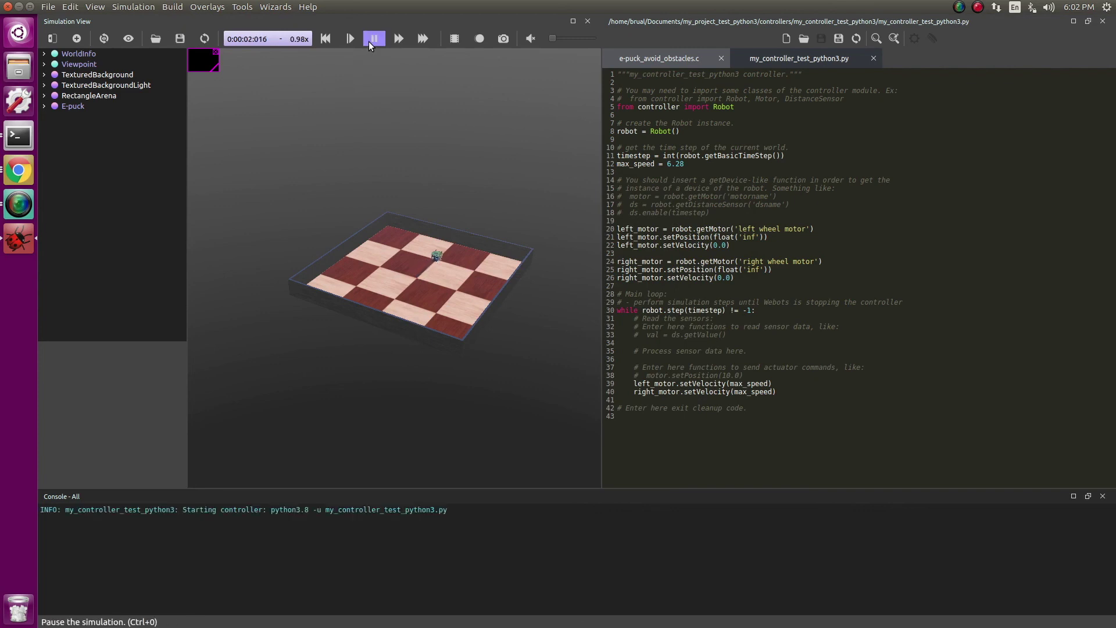
{"action": "left_click", "coordinate": [369, 41]}
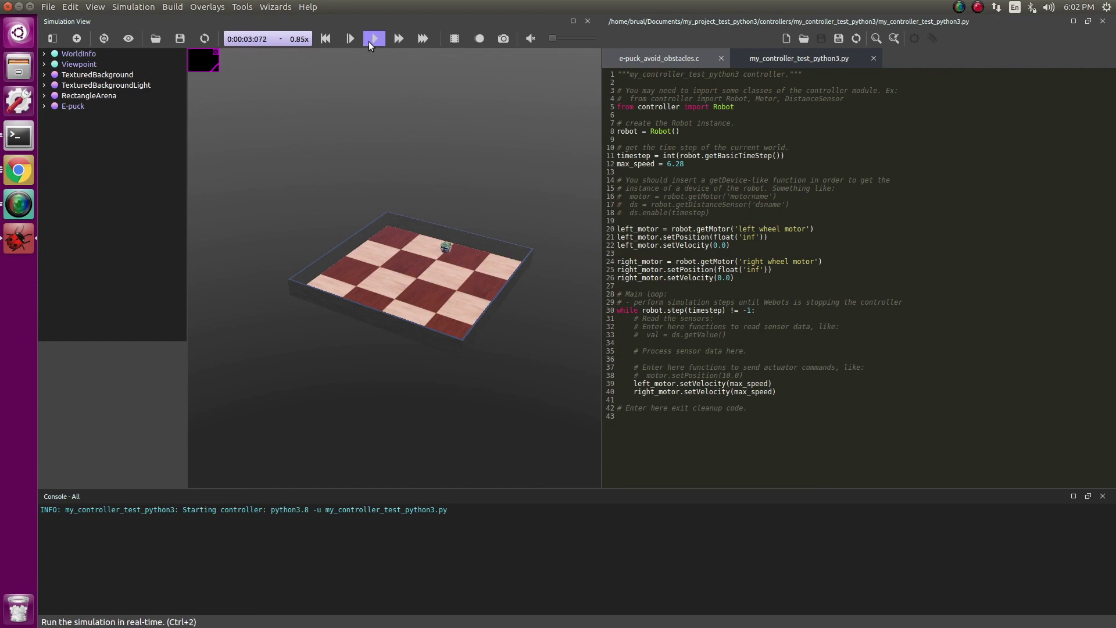
{"action": "left_click", "coordinate": [326, 39]}
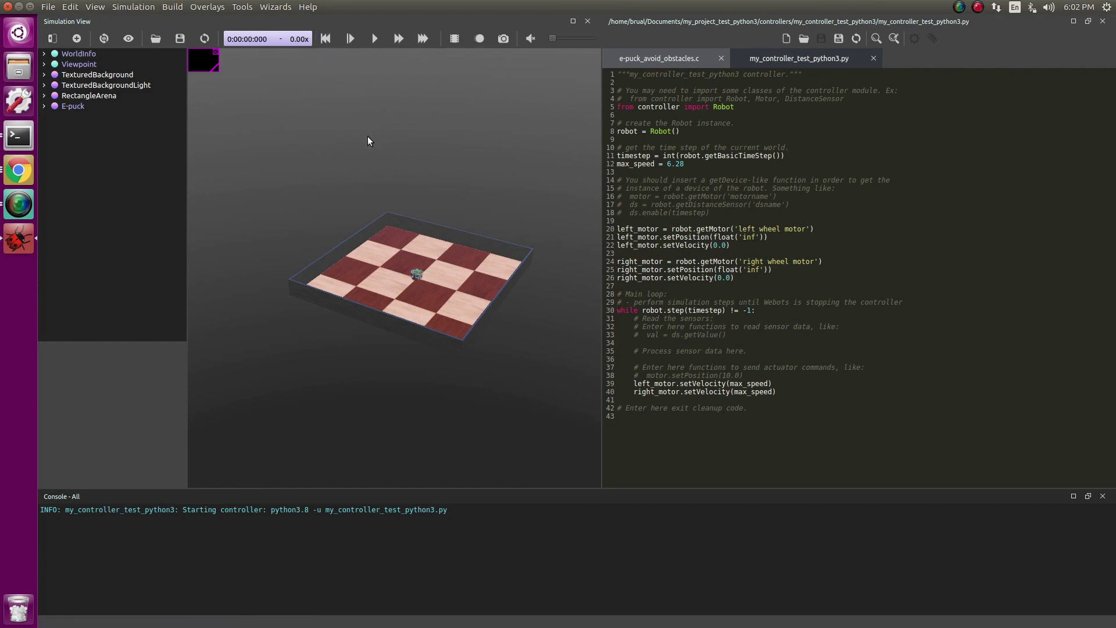